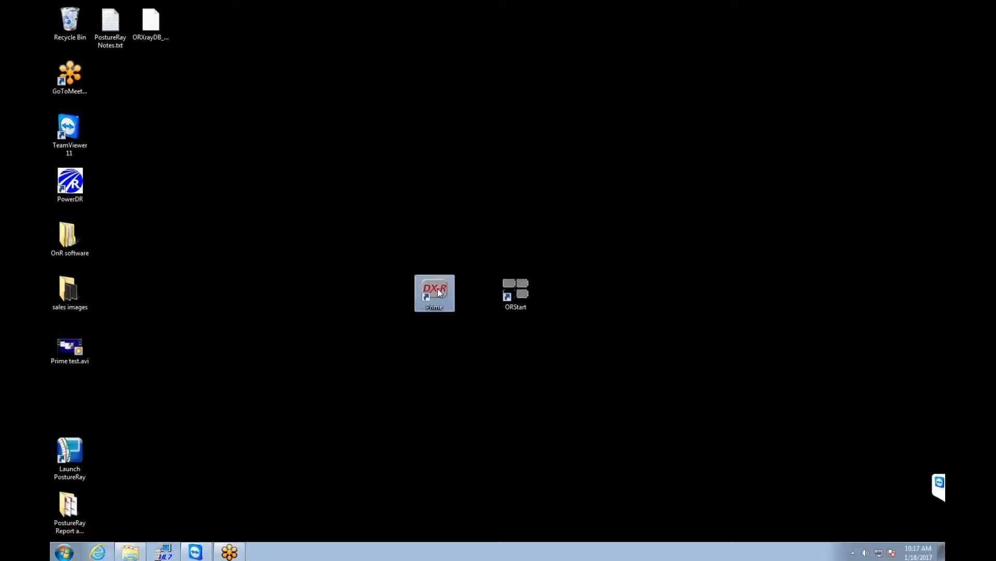
# - Launch the DX-R Prime application from its desktop shortcut
pyautogui.doubleClick(438, 293)
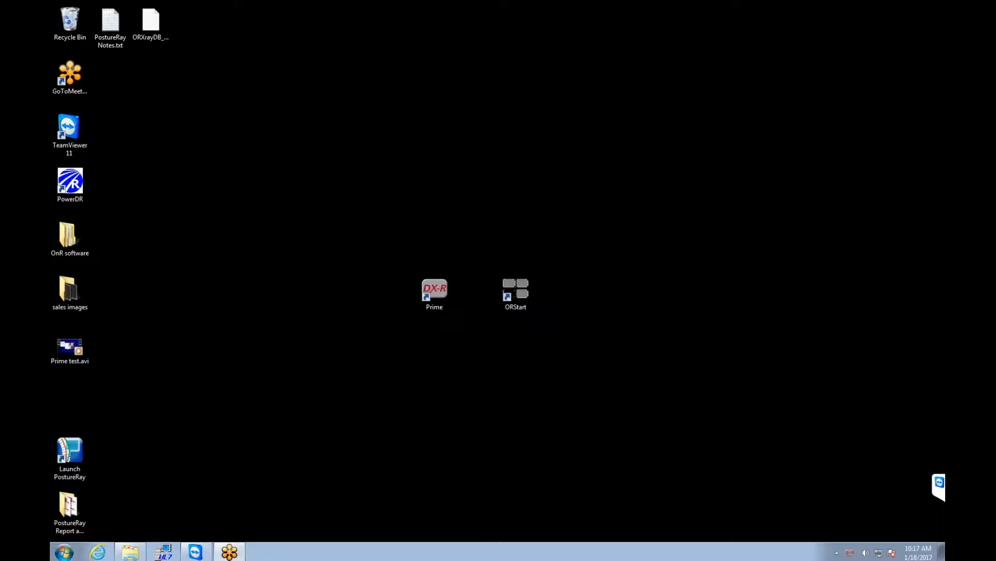
pyautogui.doubleClick(421, 280)
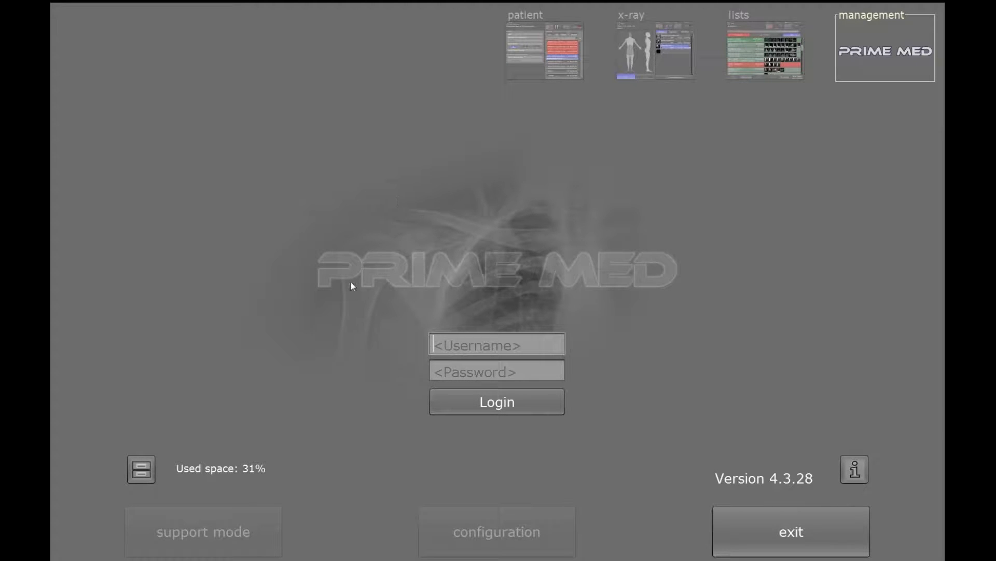
# - Log in with username admin and the administrator password via the on-screen keyboard
pyautogui.write('admin')
pyautogui.press('Tab')
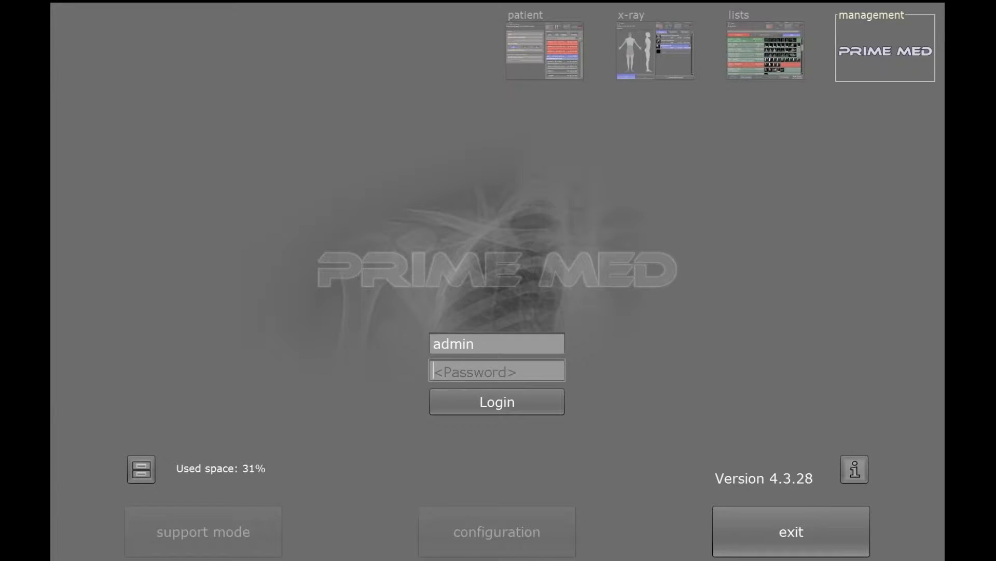
pyautogui.click(454, 367)
pyautogui.write('admin')
pyautogui.press('Tab')
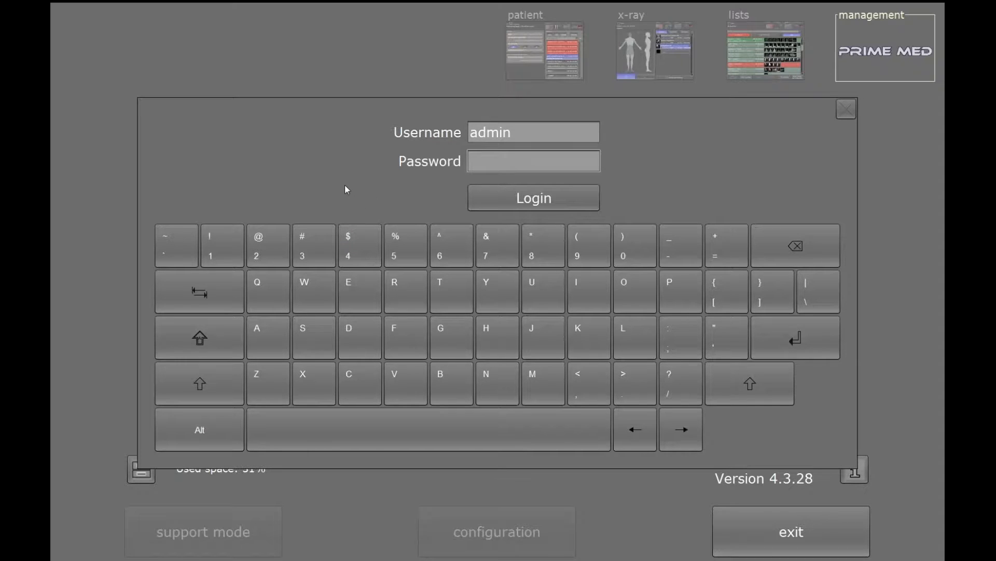
pyautogui.write('*****')
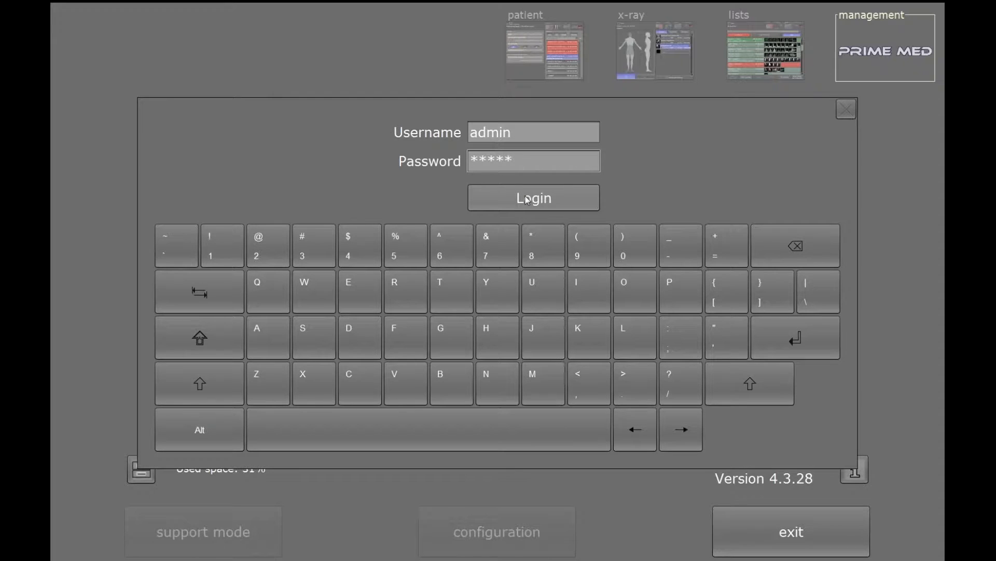
pyautogui.click(486, 204)
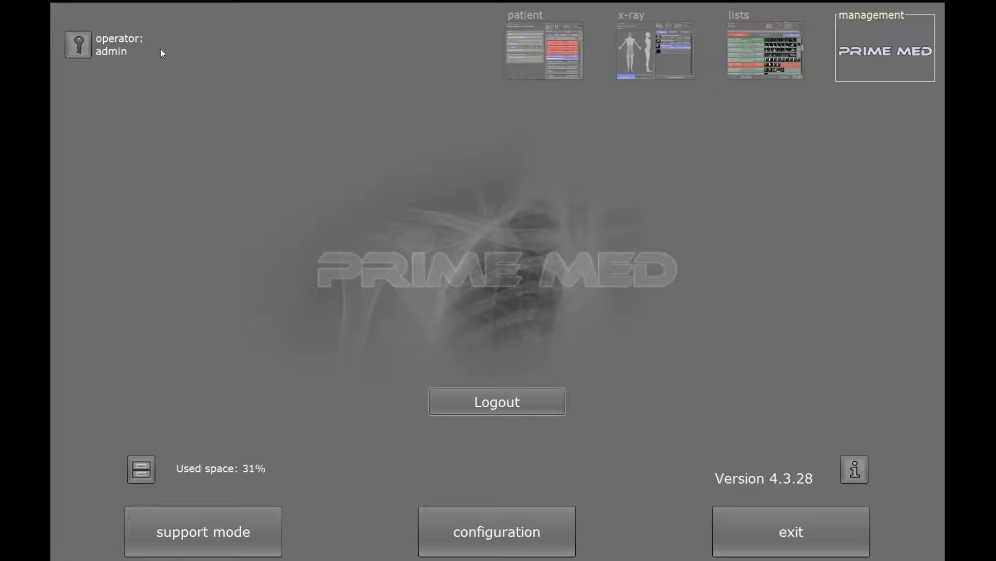
pyautogui.click(235, 530)
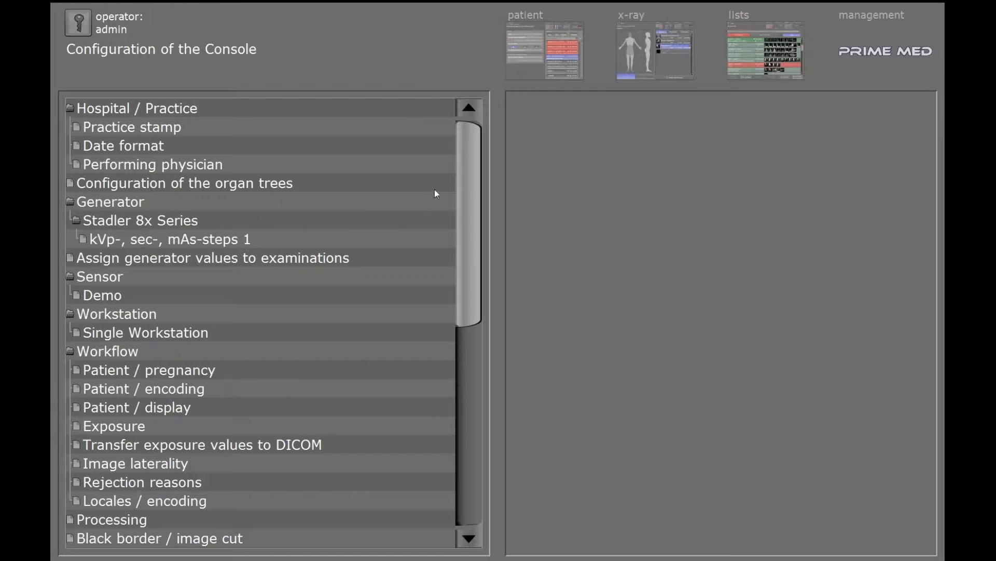
pyautogui.moveTo(468, 181); pyautogui.dragTo(471, 380)
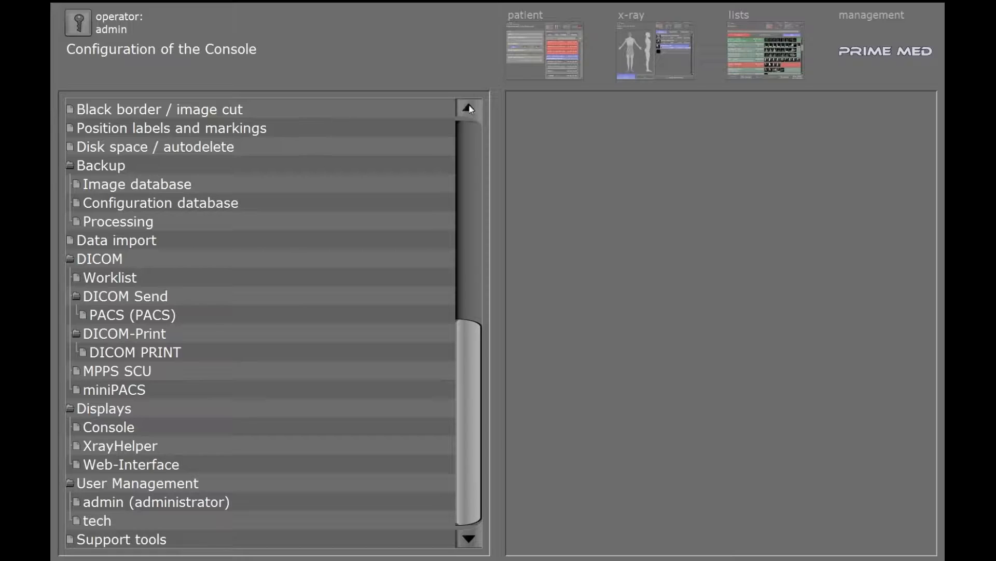
pyautogui.click(883, 21)
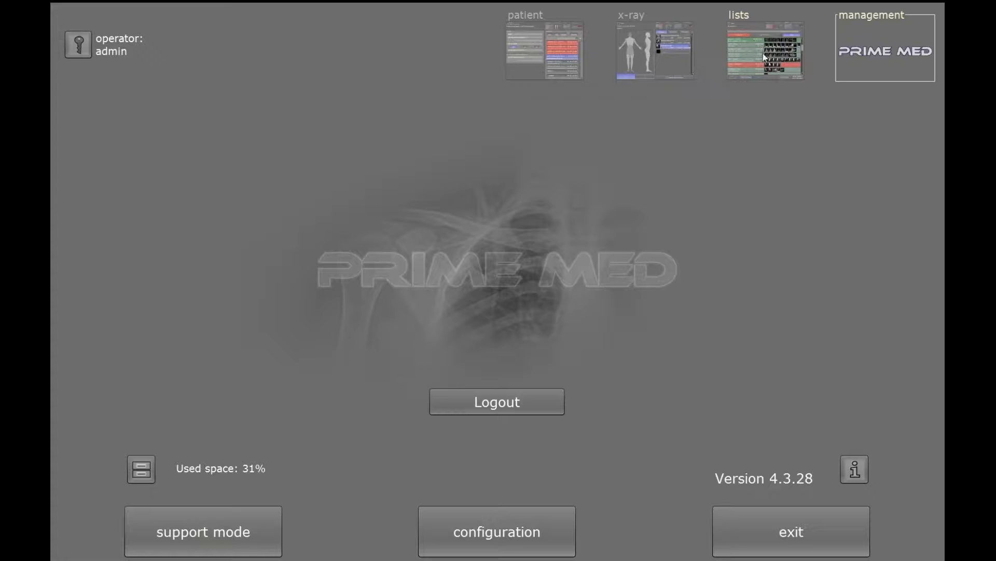
# - Load the Emergency study dated 11/27/2016 from the worklist into the patient fields
pyautogui.click(530, 63)
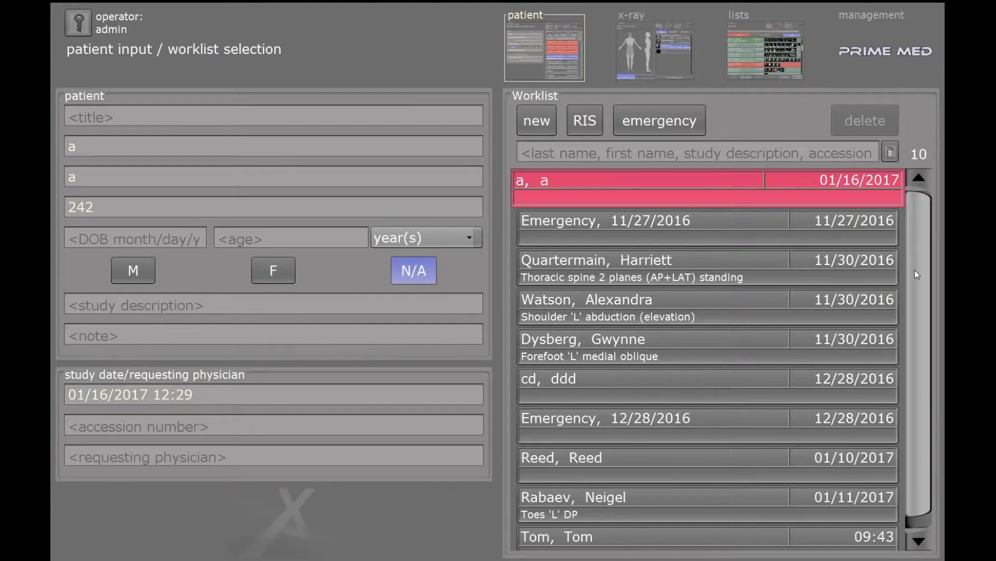
pyautogui.moveTo(915, 270); pyautogui.dragTo(909, 356)
pyautogui.moveTo(920, 257); pyautogui.dragTo(919, 242)
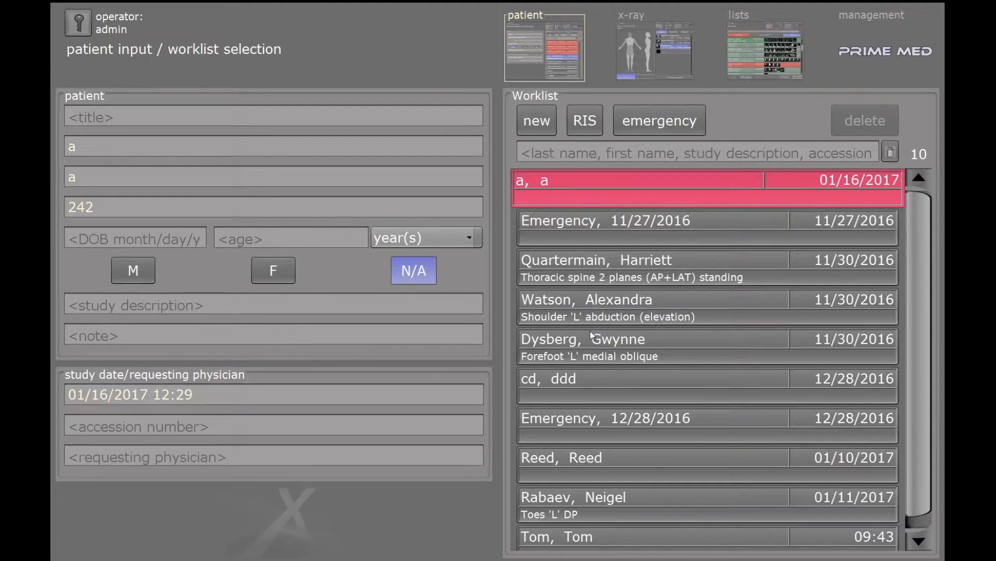
pyautogui.click(584, 224)
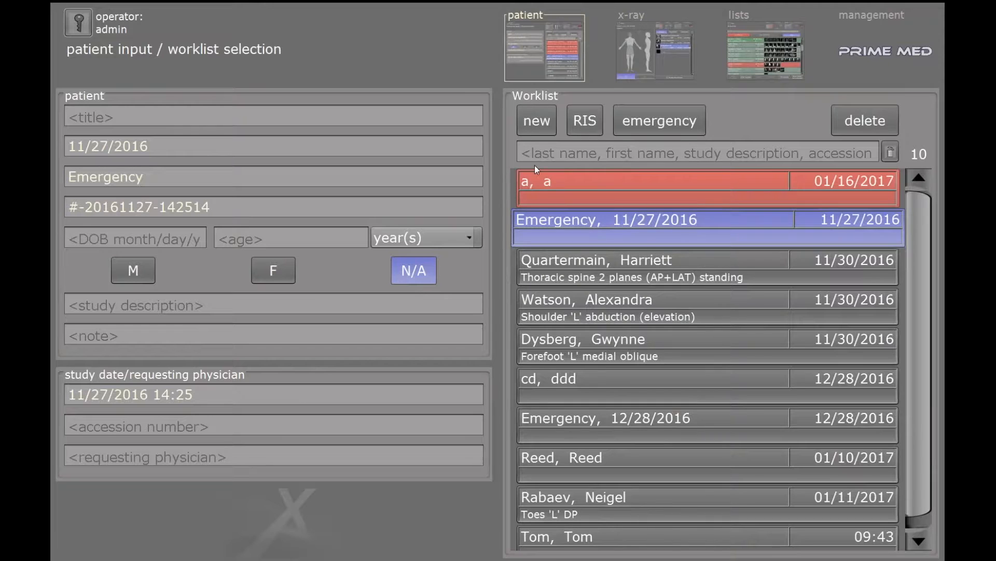
# - Start a new worklist entry with the patient's first name, last name and patient ID
pyautogui.click(540, 122)
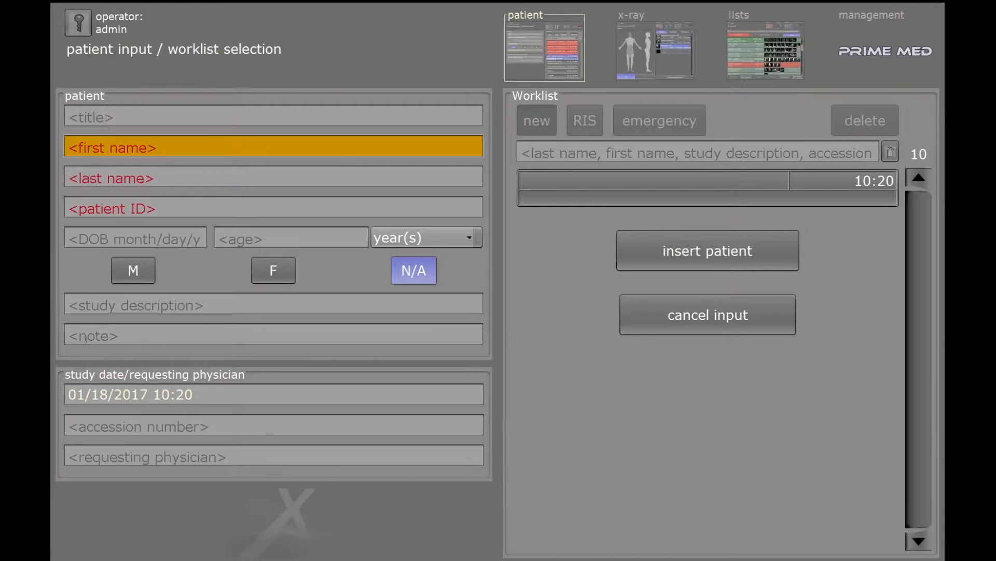
pyautogui.write('Tom')
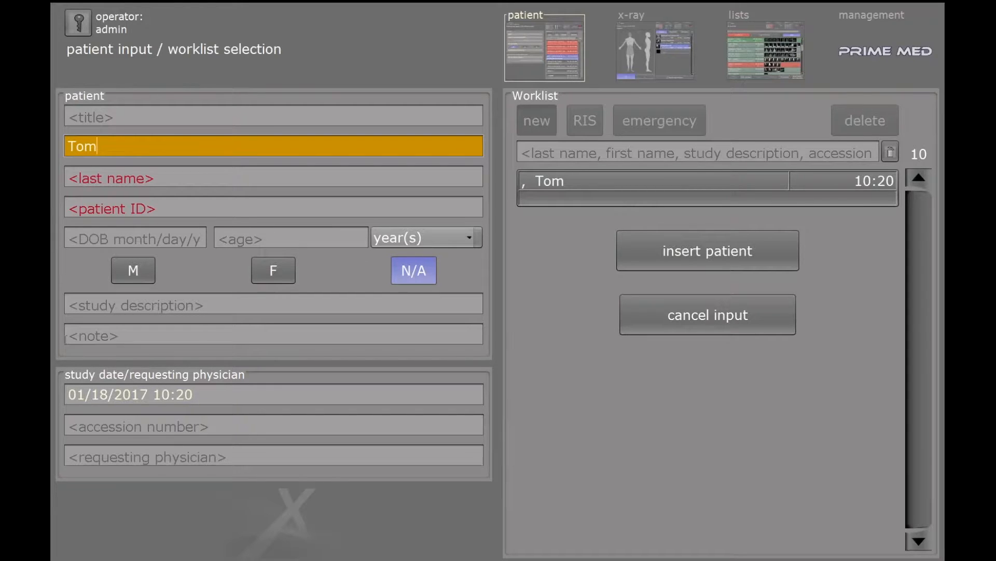
pyautogui.press('Tab')
pyautogui.write('Jerry')
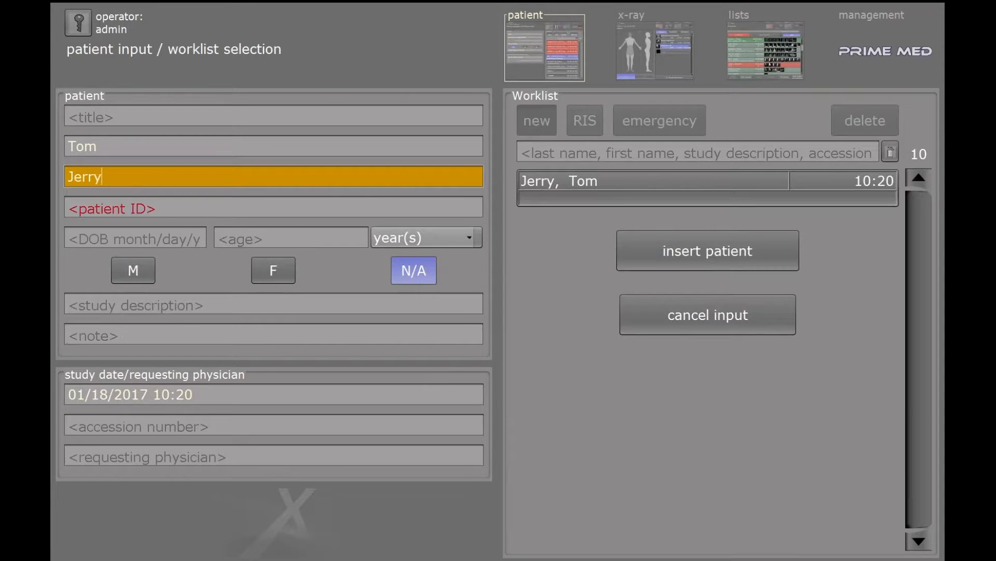
pyautogui.press('Tab')
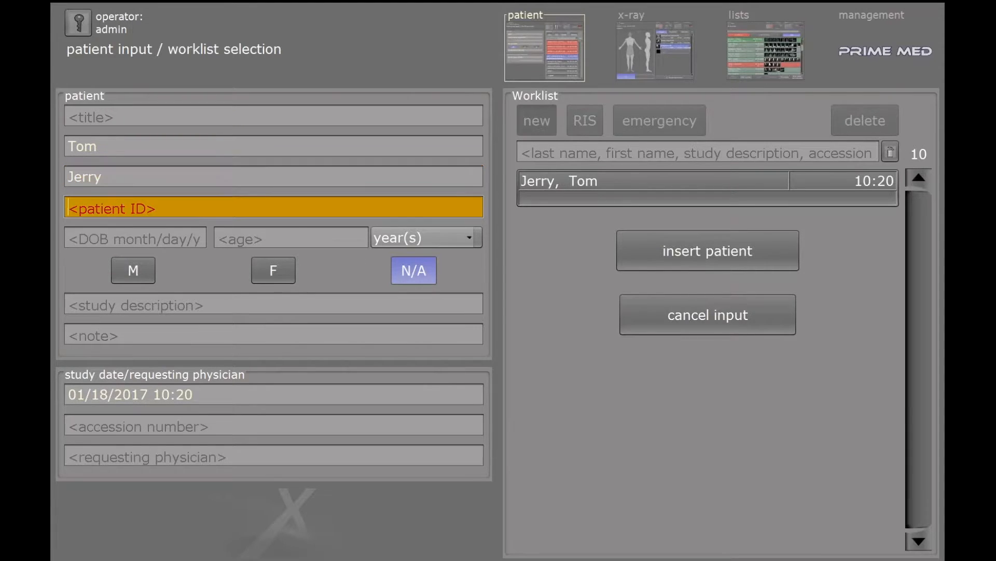
pyautogui.click(123, 204)
pyautogui.write('9879')
pyautogui.write('987')
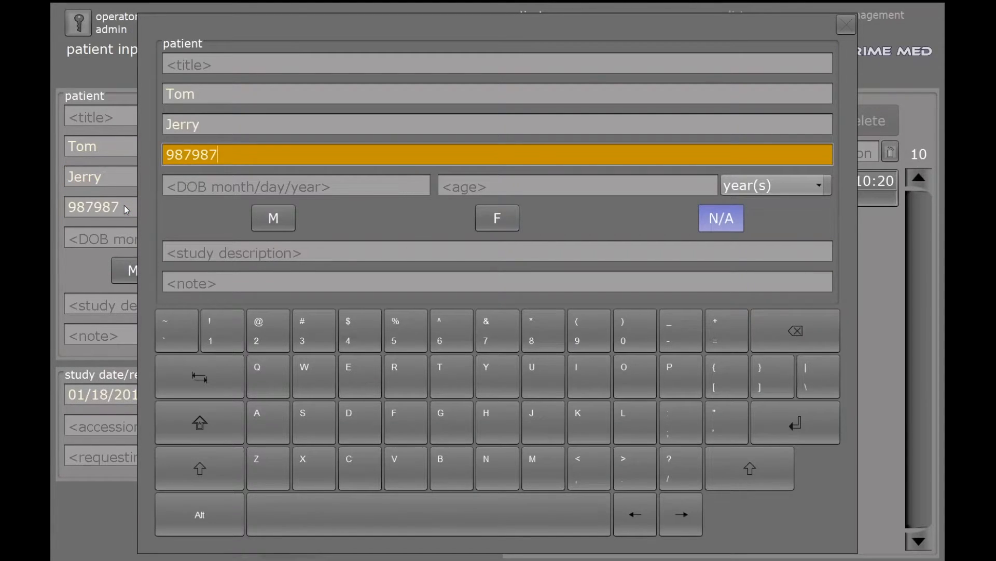
# - Enter the patient's birth date, set sex to male and study description CXR
pyautogui.click(253, 188)
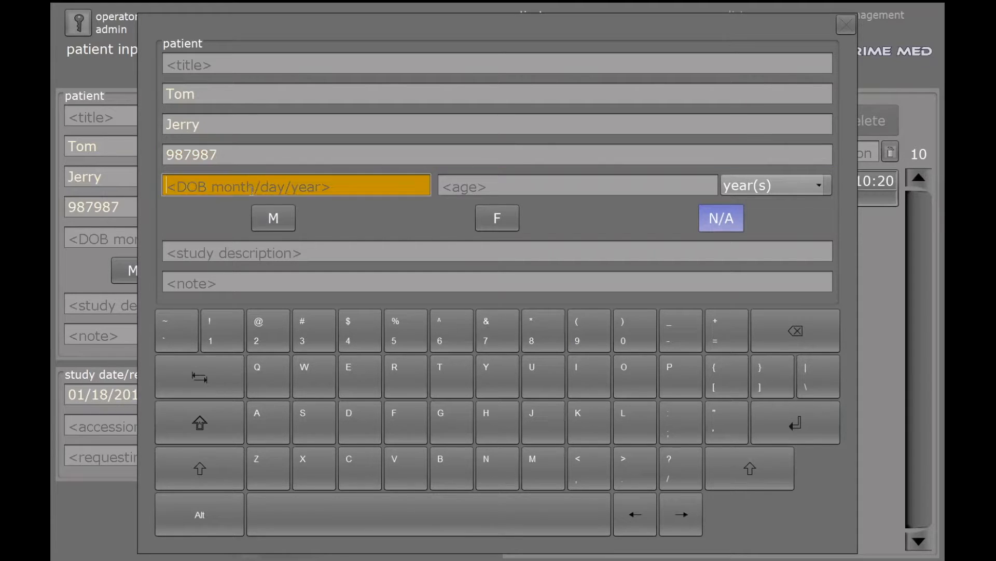
pyautogui.write('12/12/')
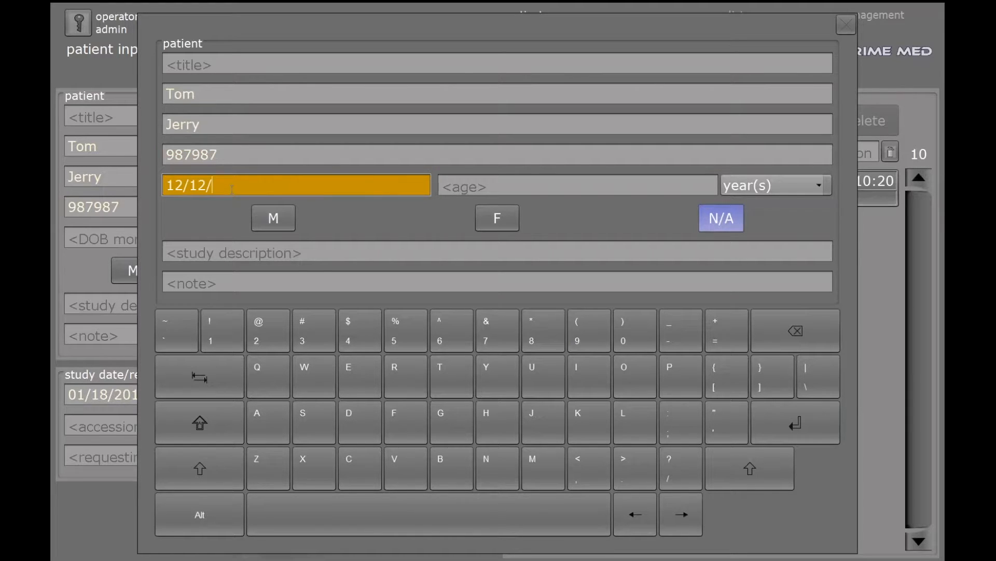
pyautogui.write('2000')
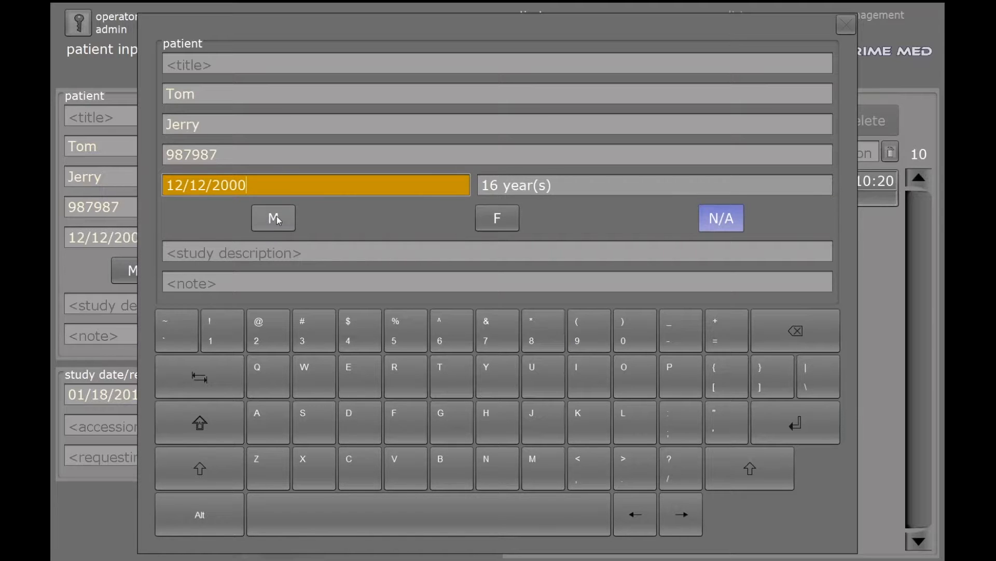
pyautogui.click(271, 231)
pyautogui.click(267, 254)
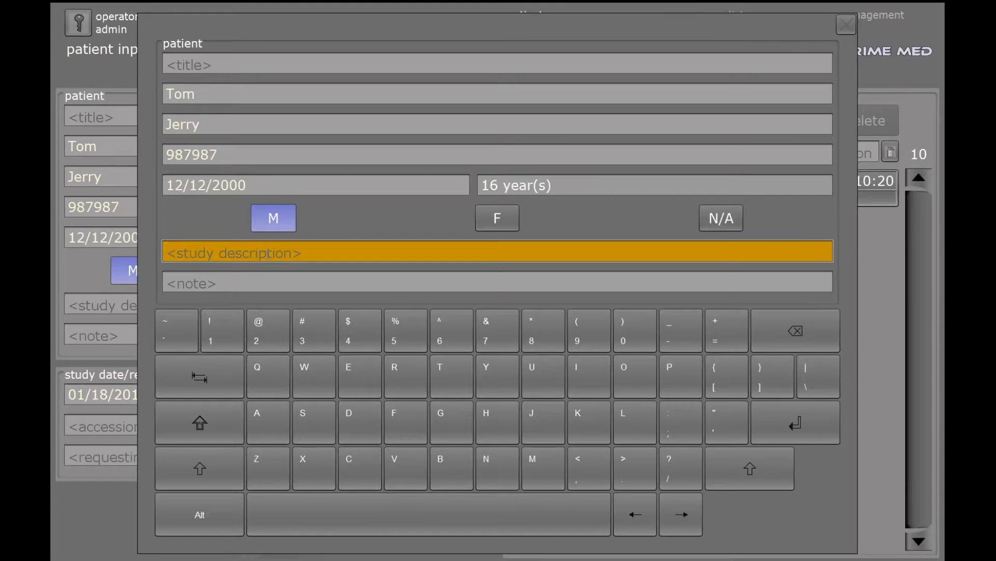
pyautogui.write('CXR')
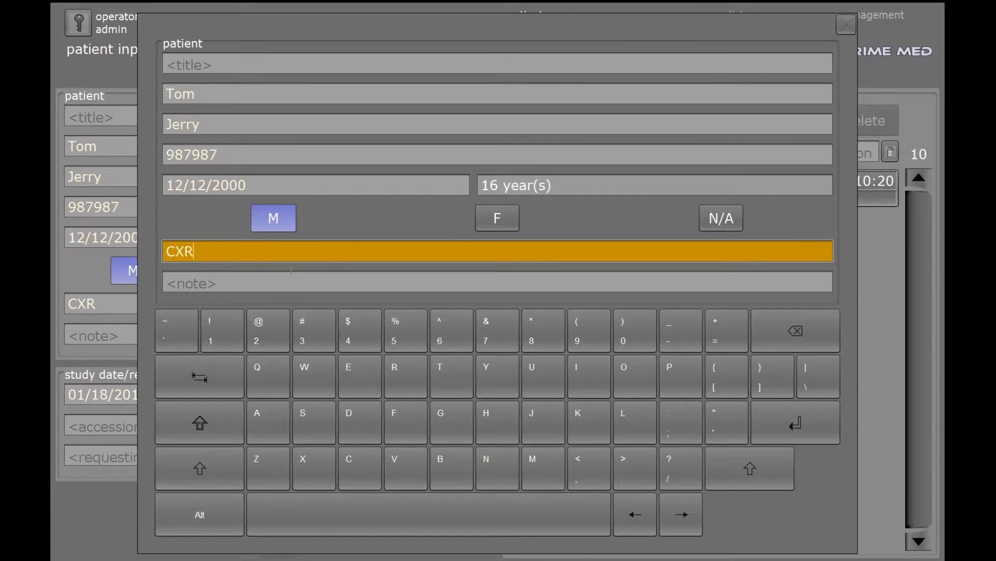
pyautogui.click(846, 24)
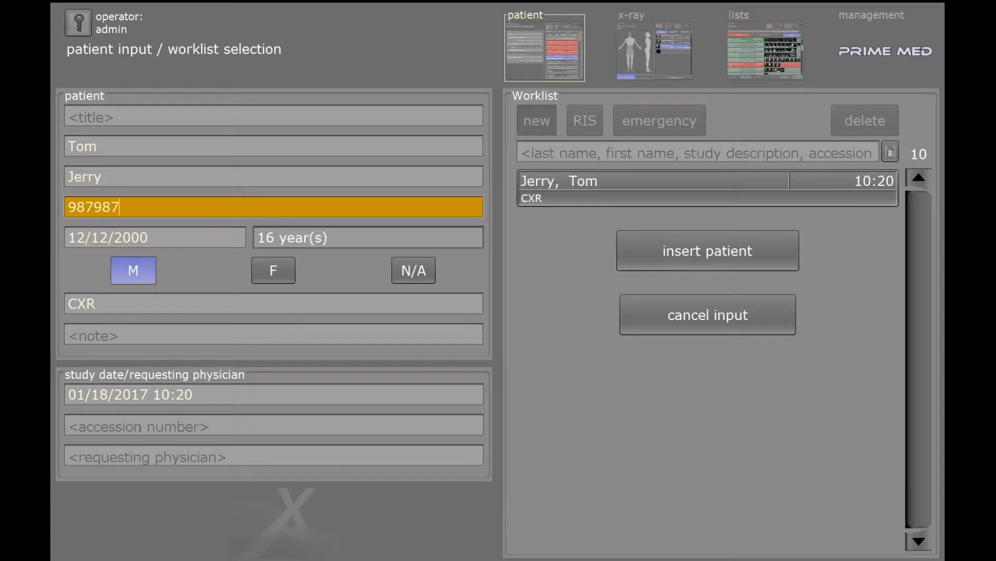
# - Insert the CXR patient into the worklist, select its new entry and go to x-ray planning
pyautogui.click(680, 255)
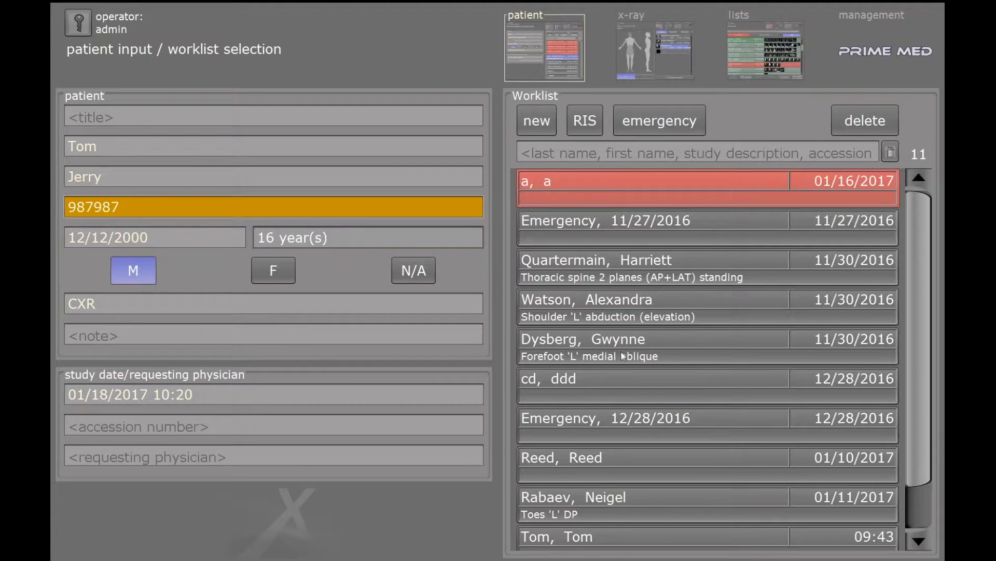
pyautogui.scroll(-1, 612, 378)
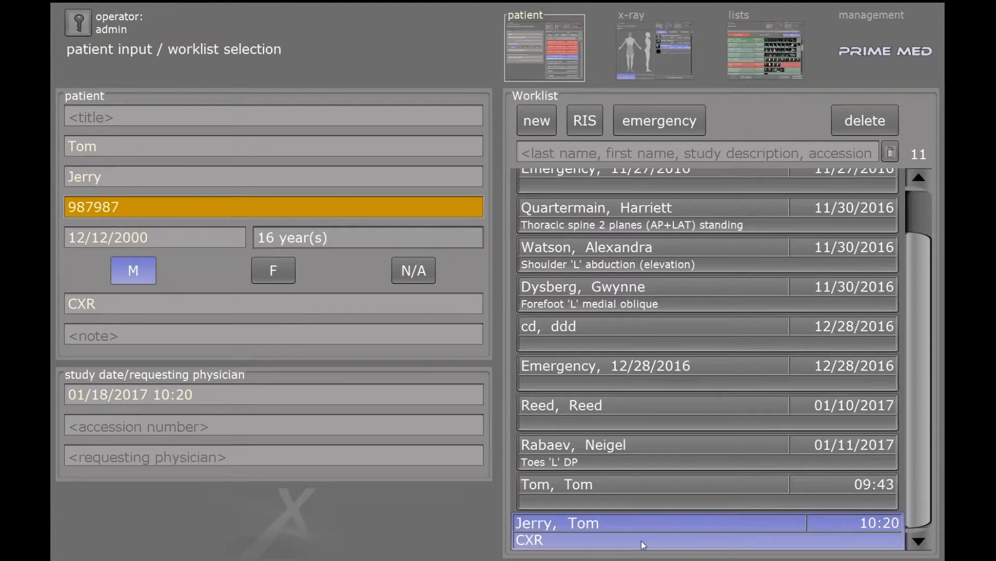
pyautogui.click(586, 526)
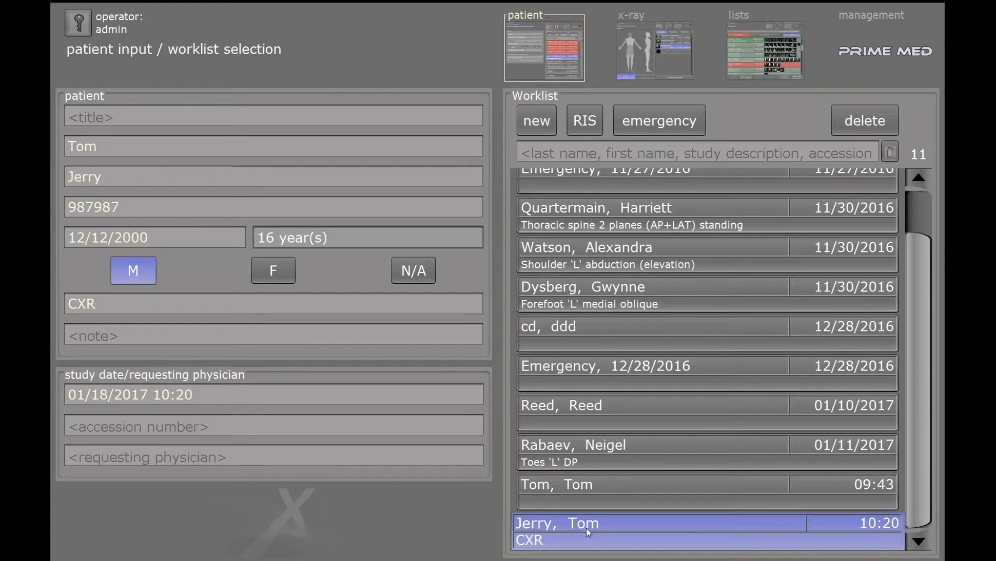
pyautogui.click(637, 42)
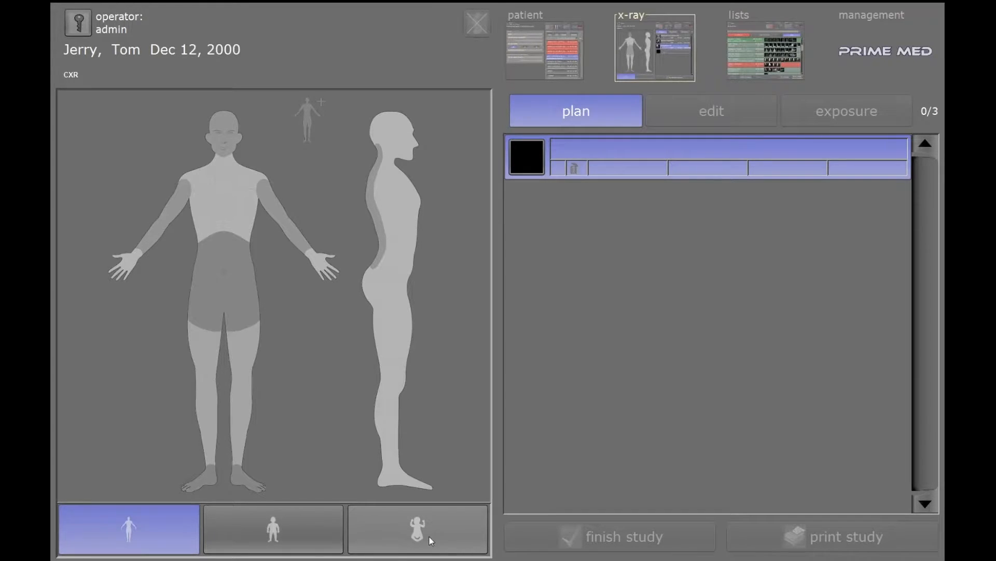
# - Plan a Chest PA and LAT exam plus an extra Chest LAT view, then enable editing
pyautogui.click(226, 207)
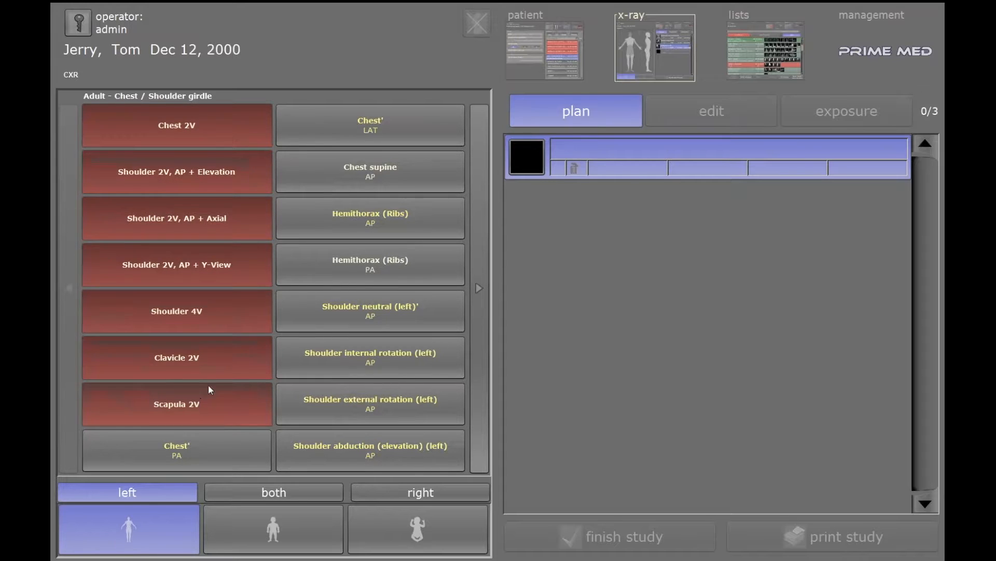
pyautogui.click(136, 129)
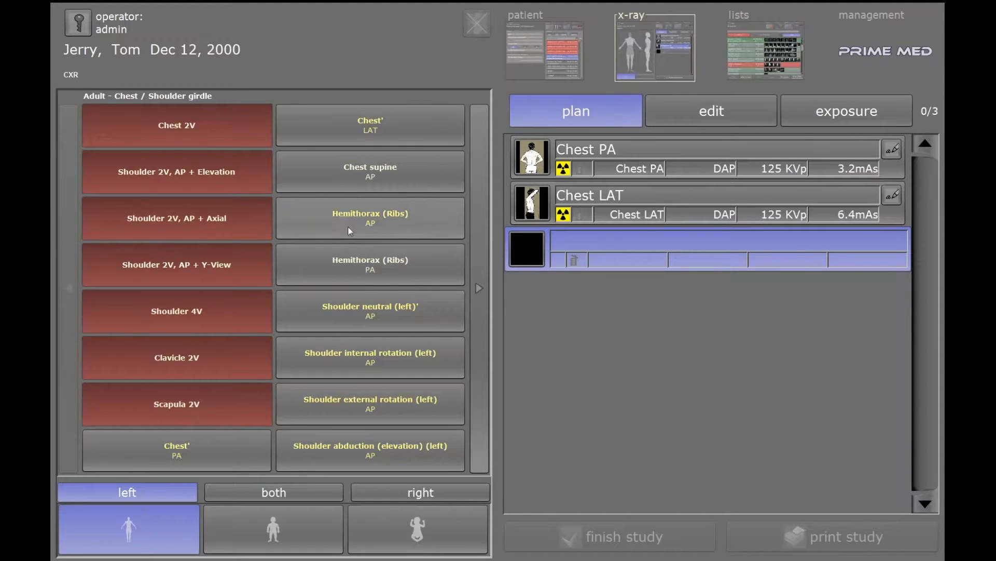
pyautogui.click(344, 126)
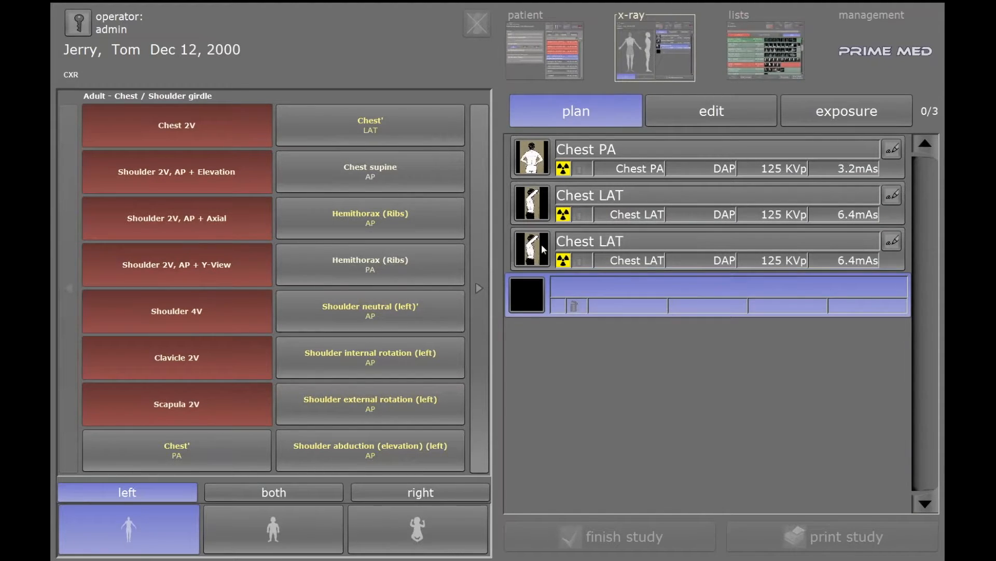
pyautogui.click(697, 113)
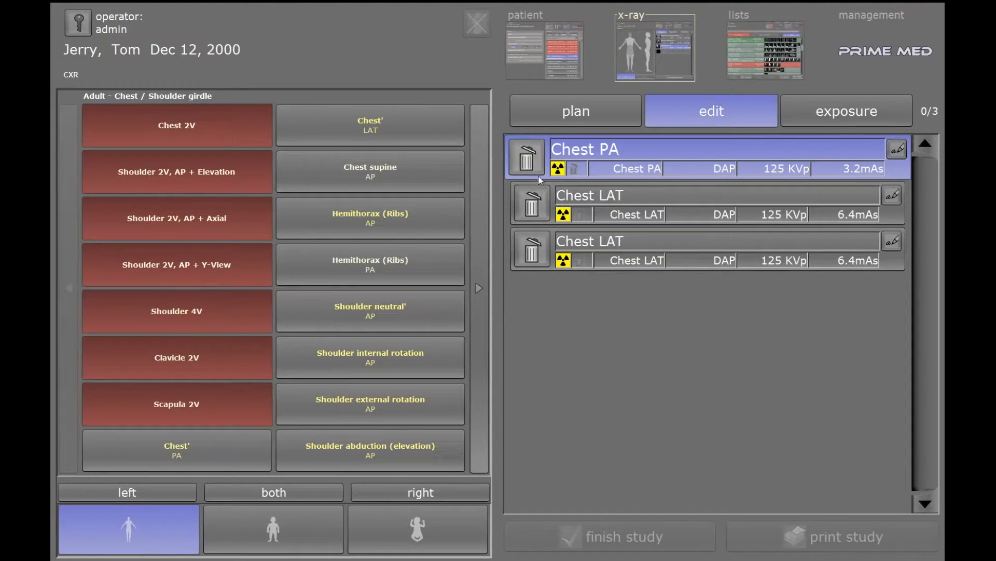
# - Delete the third Chest LAT exposure, keeping Chest PA and Chest LAT, and switch to exposure
pyautogui.click(533, 254)
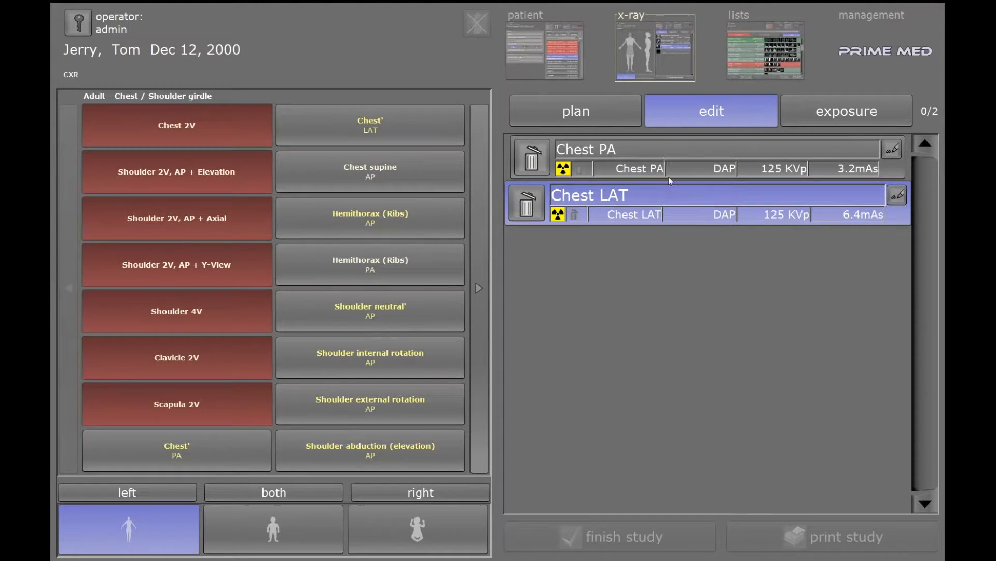
pyautogui.click(848, 111)
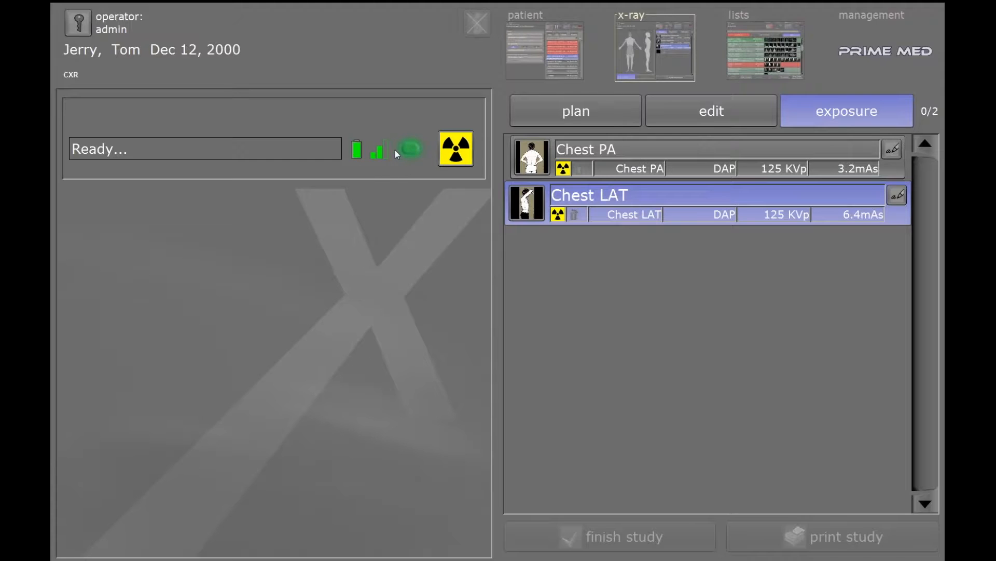
# - Select the Chest PA row and expose it, producing an image with S value 312
pyautogui.click(617, 148)
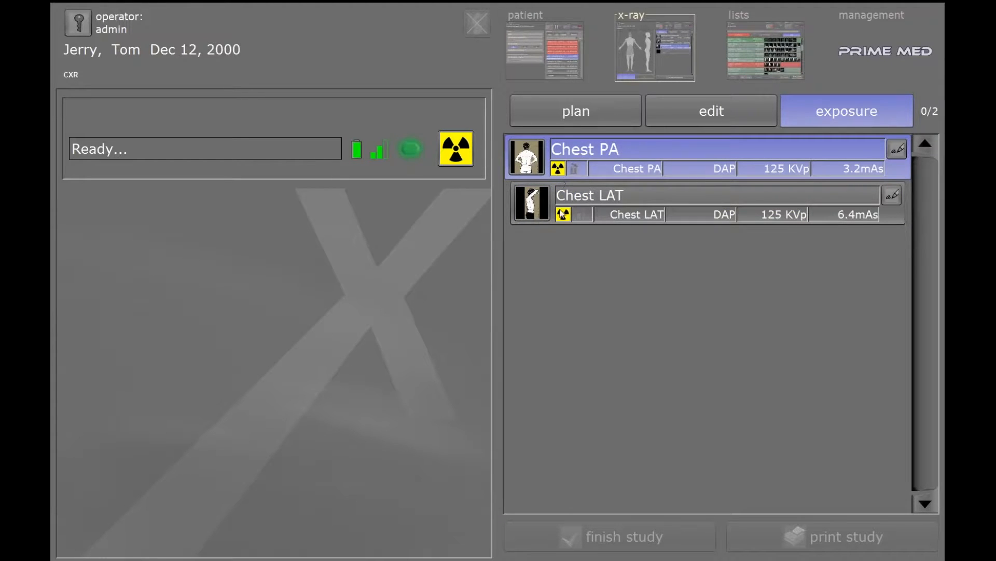
pyautogui.click(457, 151)
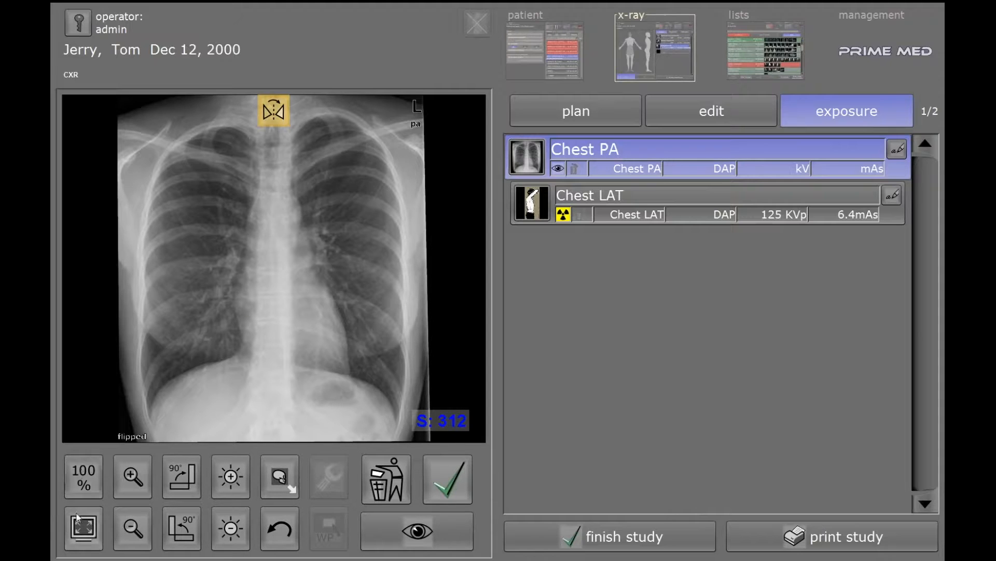
pyautogui.click(130, 479)
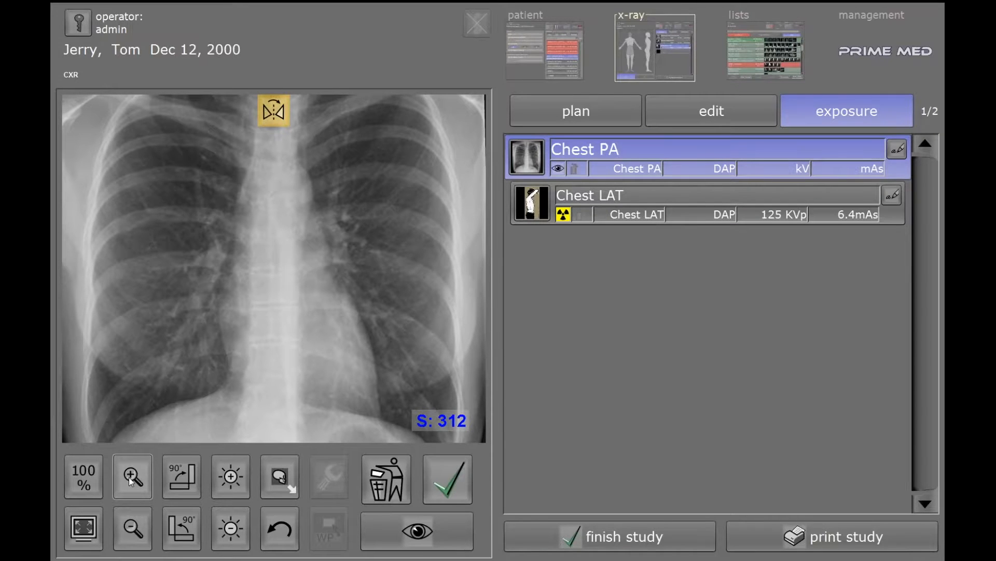
pyautogui.click(129, 478)
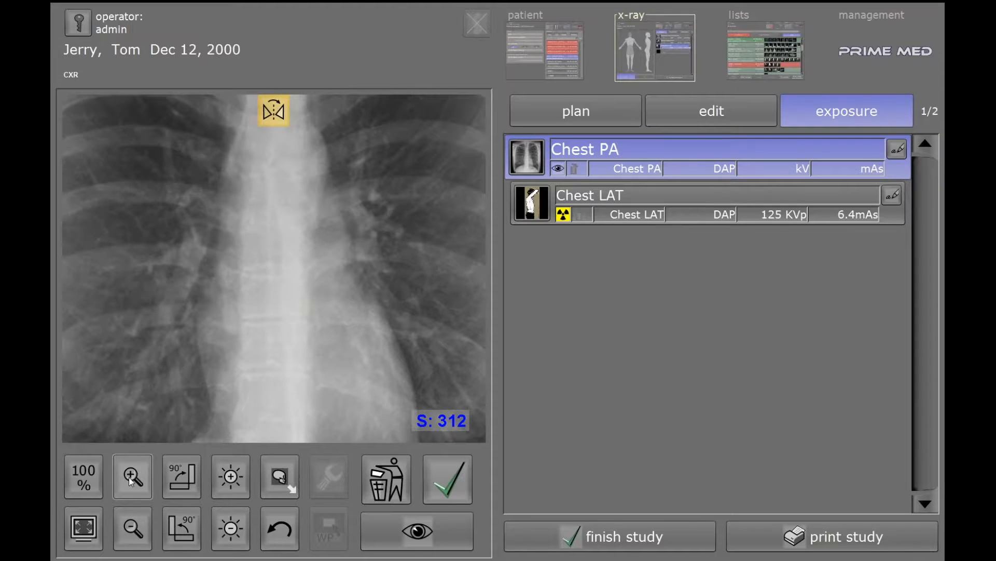
pyautogui.click(133, 528)
pyautogui.click(133, 528)
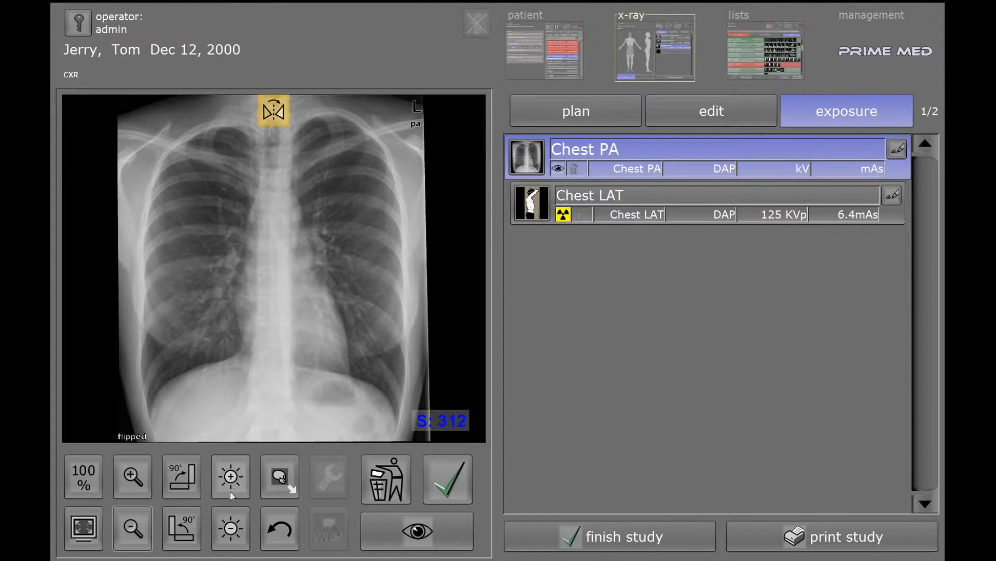
# - Adjust the Chest PA image's brightness and contrast, then view it in the full-screen viewer
pyautogui.moveTo(170, 172); pyautogui.dragTo(196, 188)
pyautogui.moveTo(323, 344); pyautogui.dragTo(293, 323)
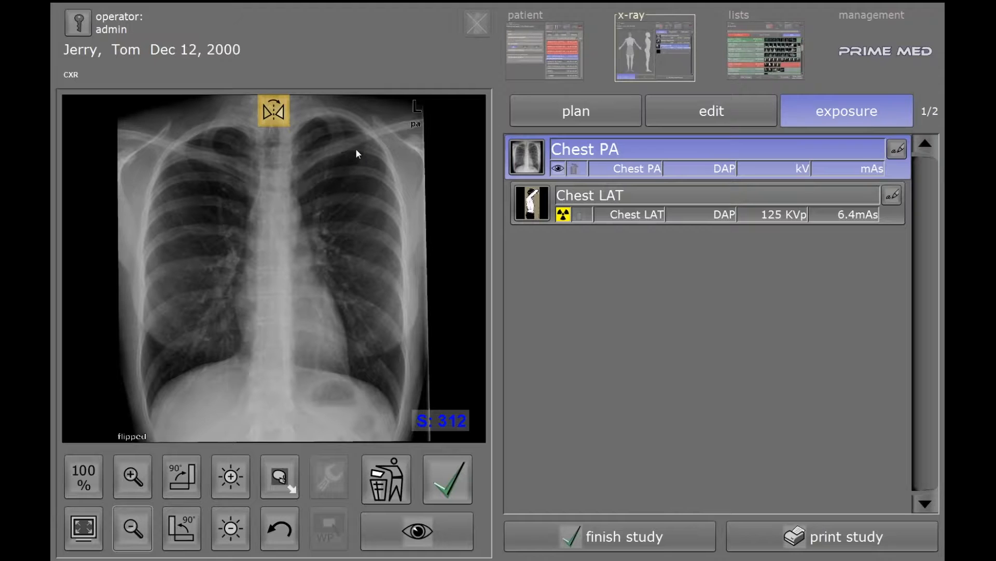
pyautogui.click(413, 539)
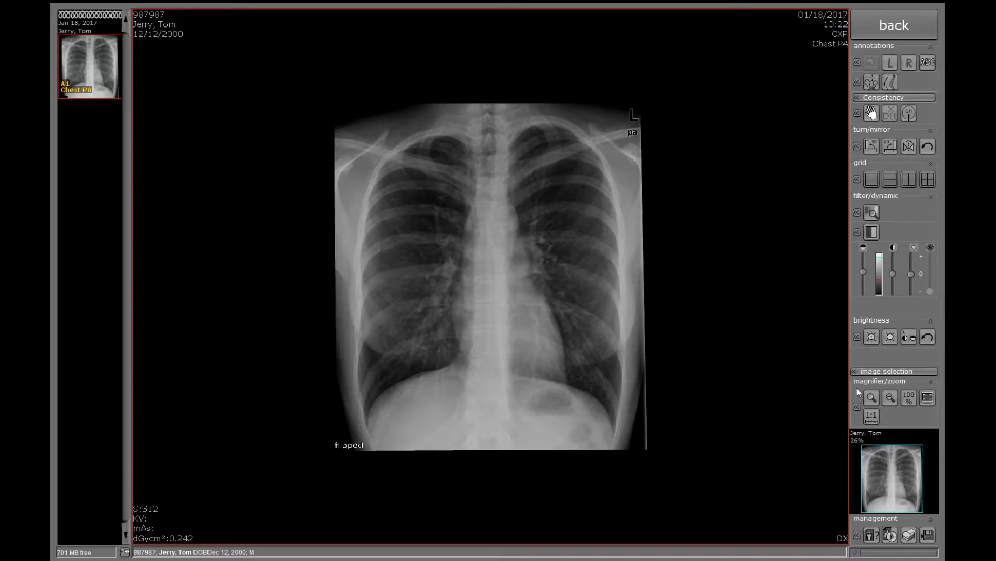
# - Place an L marker on the Chest PA image and position a text label on it
pyautogui.click(891, 63)
pyautogui.click(602, 119)
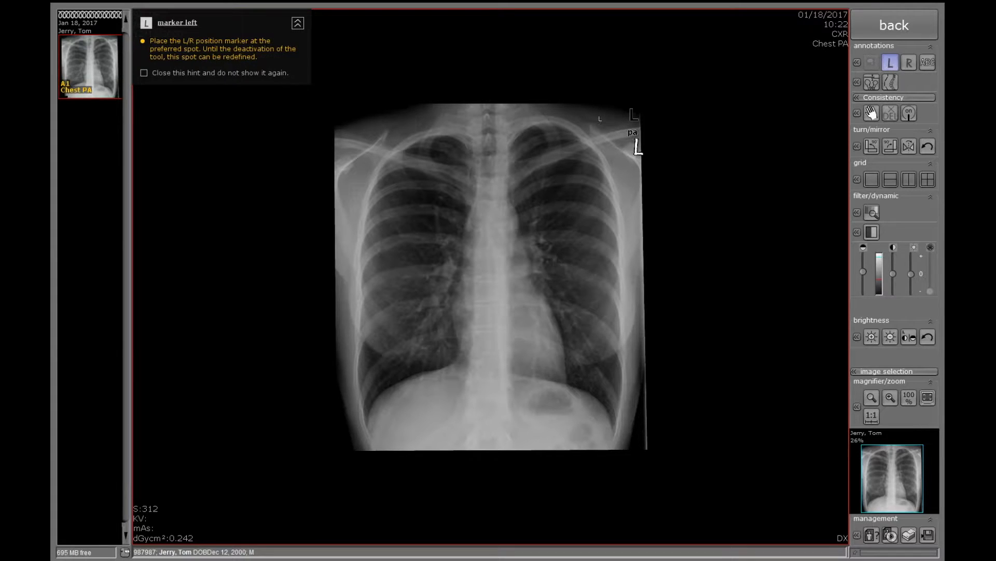
pyautogui.click(932, 64)
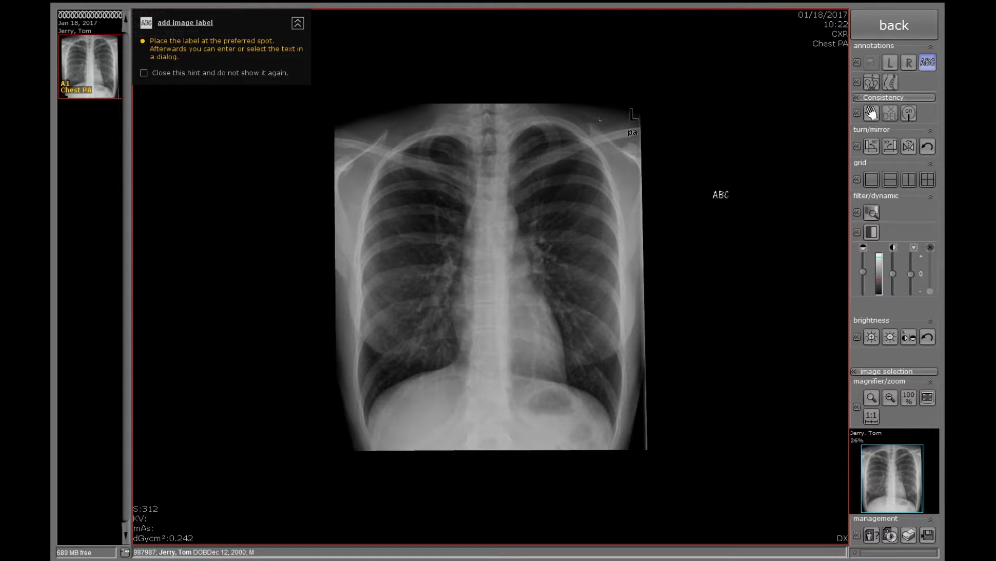
pyautogui.click(721, 194)
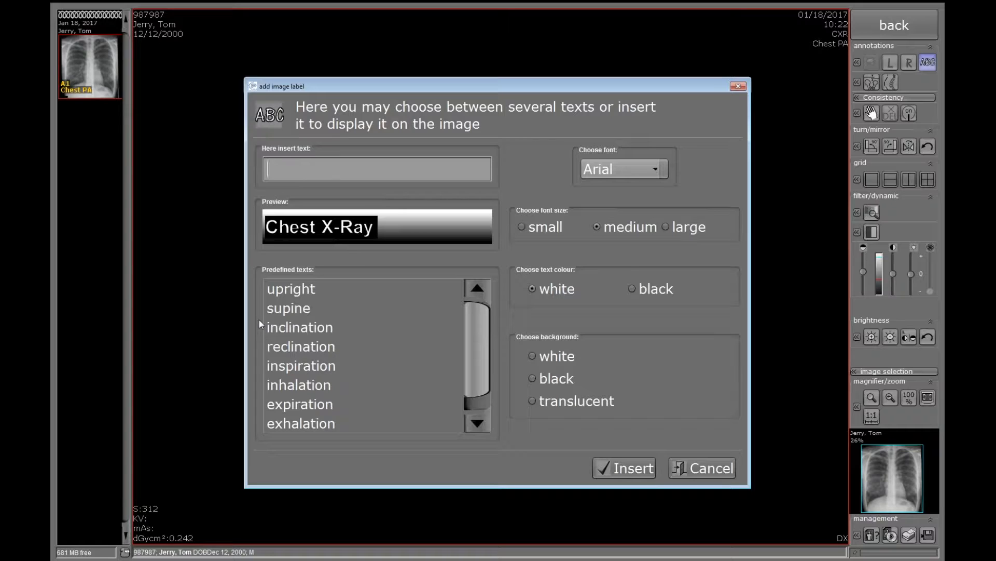
# - Enter 'Supine' as the text of the new image label
pyautogui.write('Su')
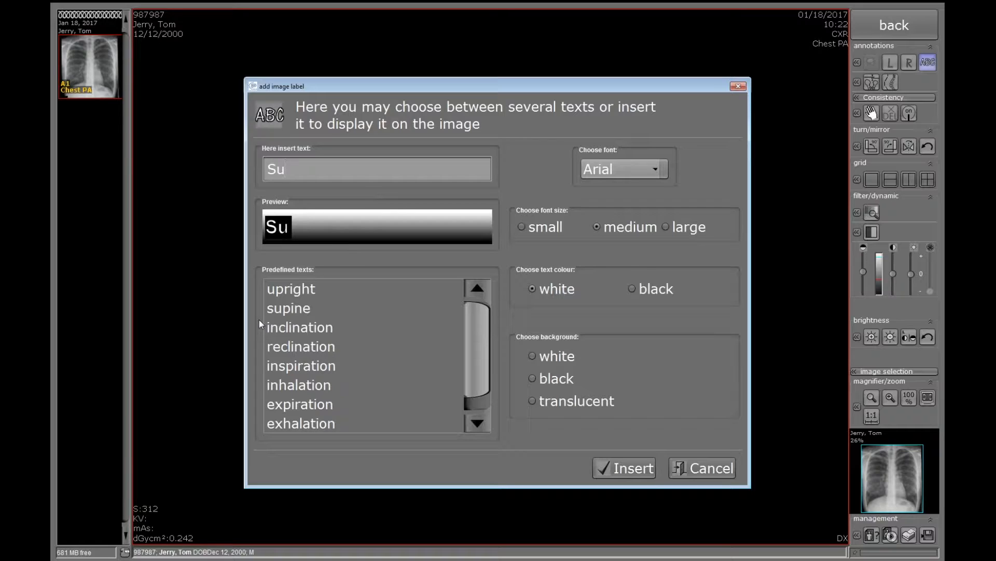
pyautogui.write('pine')
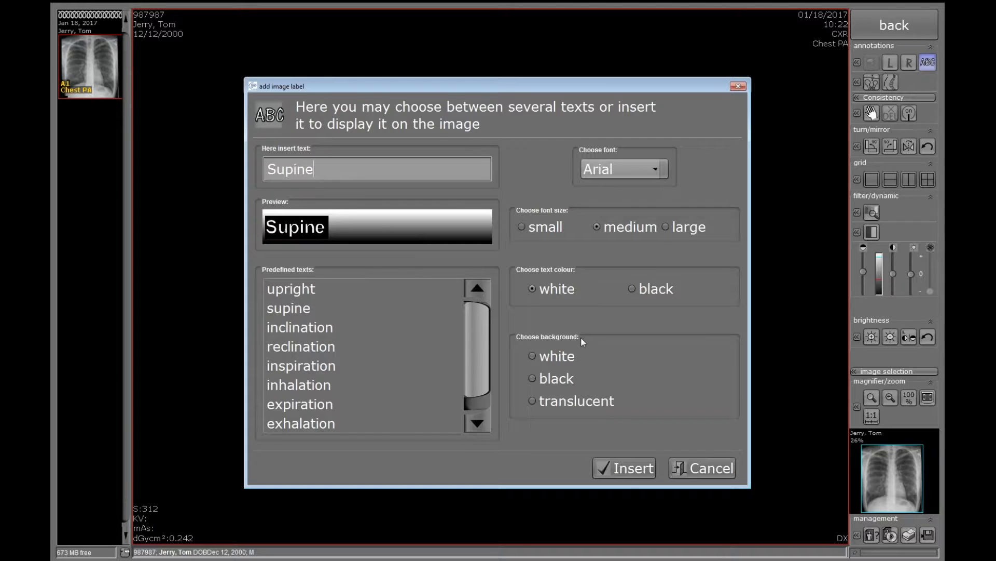
# - Insert the Supine label at the Chest PA X-ray's lower-right corner and return to the exposure screen
pyautogui.click(624, 471)
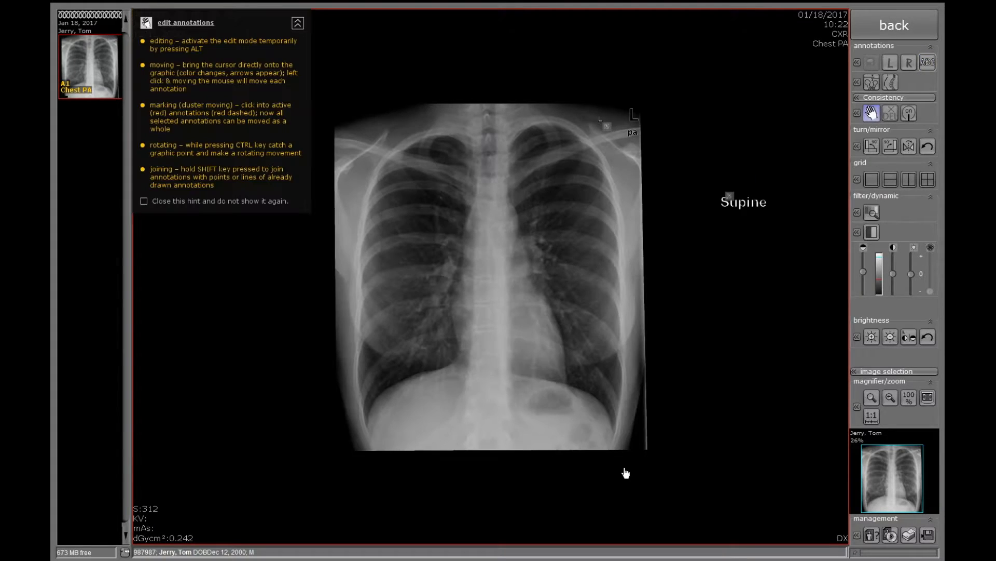
pyautogui.moveTo(737, 203); pyautogui.dragTo(605, 443)
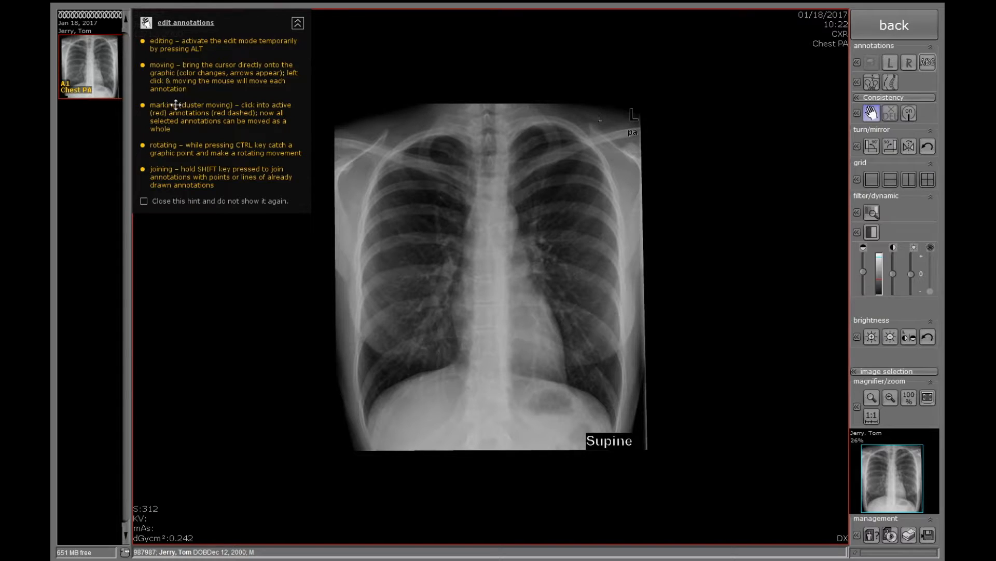
pyautogui.click(298, 24)
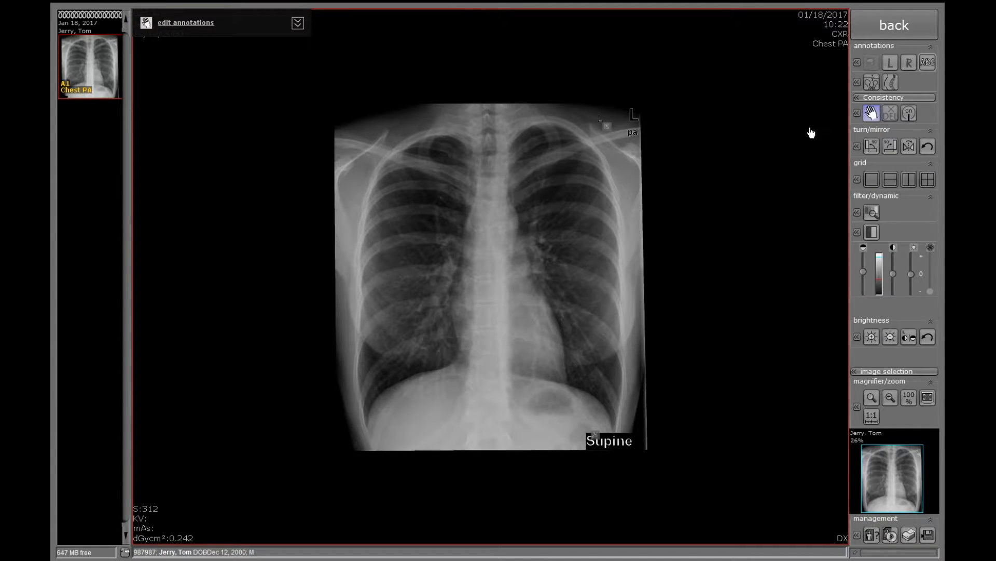
pyautogui.click(902, 26)
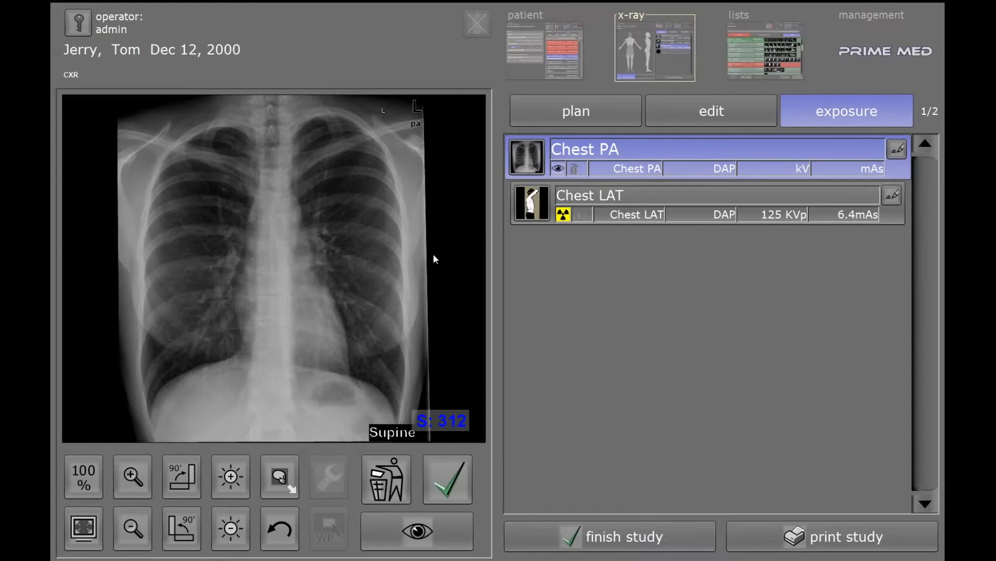
# - Take the Chest LAT exposure (S value 306) and finish the study
pyautogui.click(611, 204)
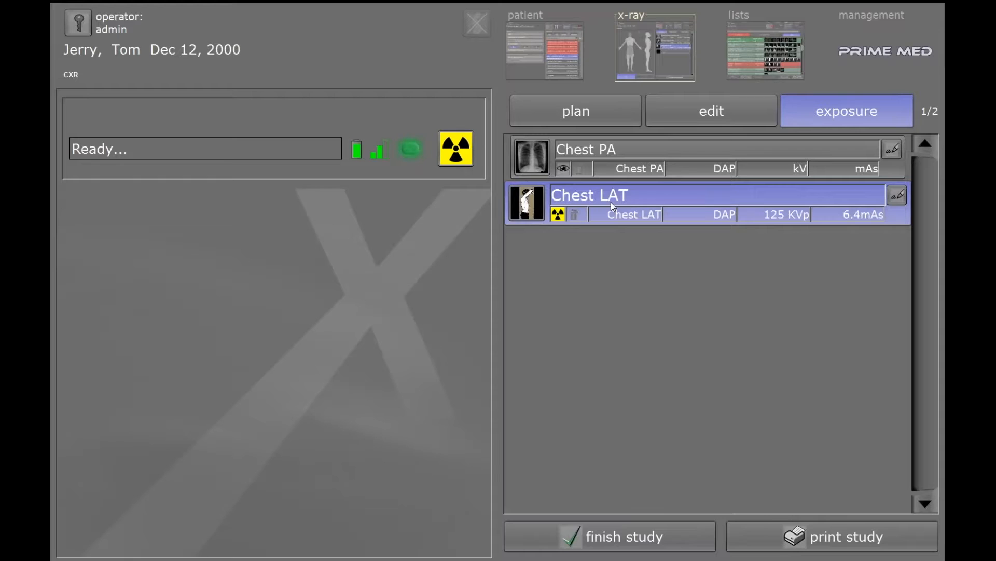
pyautogui.click(456, 149)
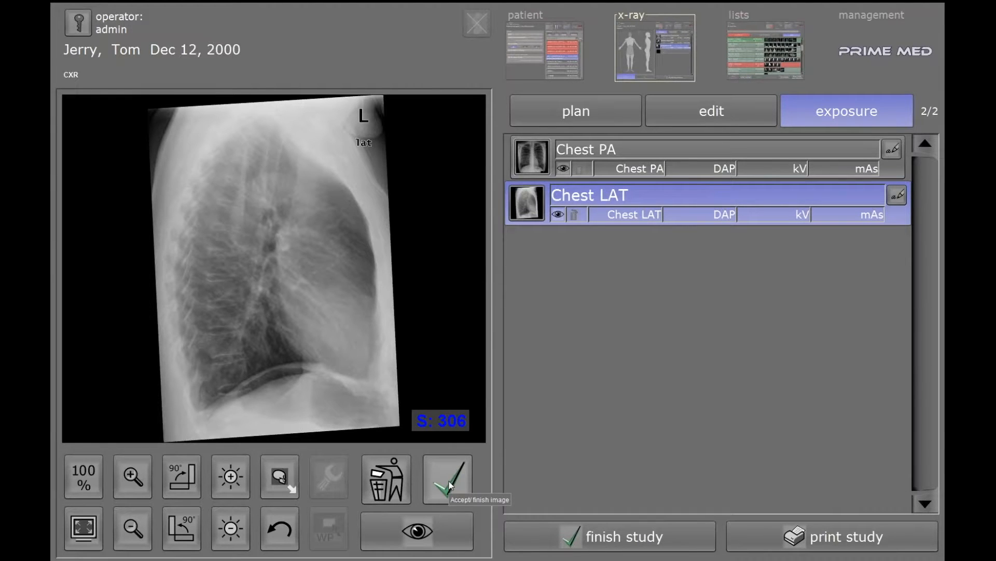
pyautogui.click(597, 540)
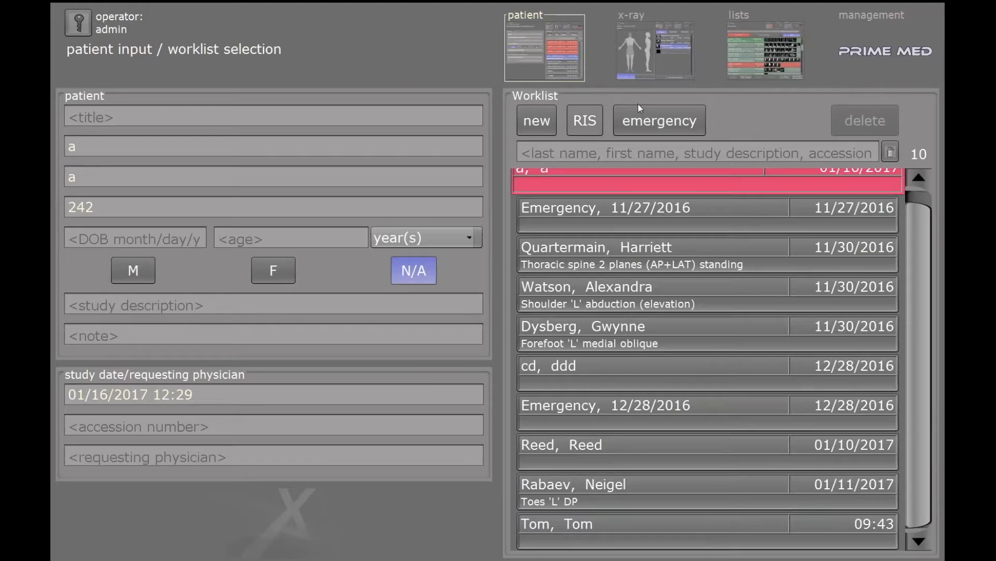
# - Open the patient's finished CXR study from the study list in the image viewer
pyautogui.click(753, 52)
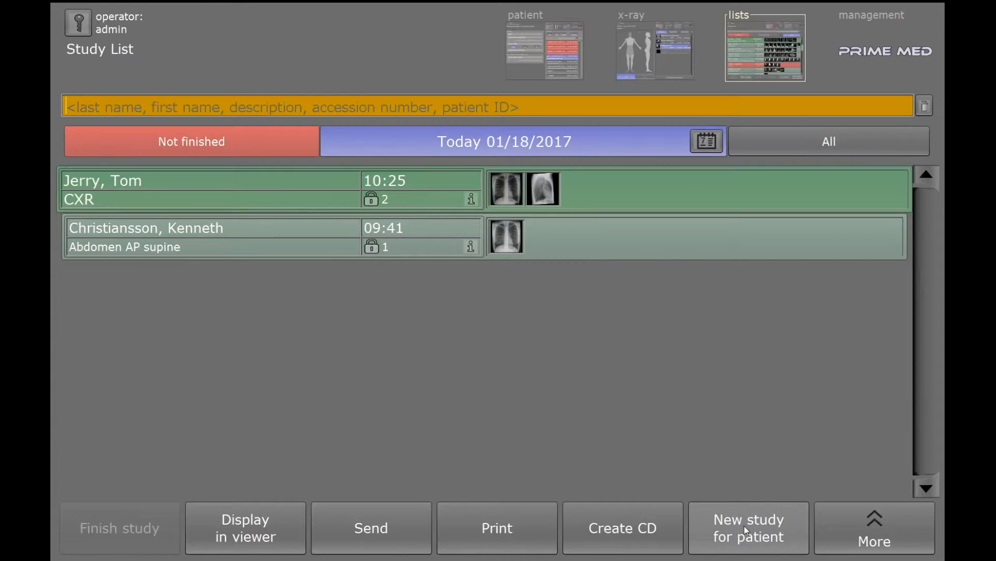
pyautogui.click(250, 529)
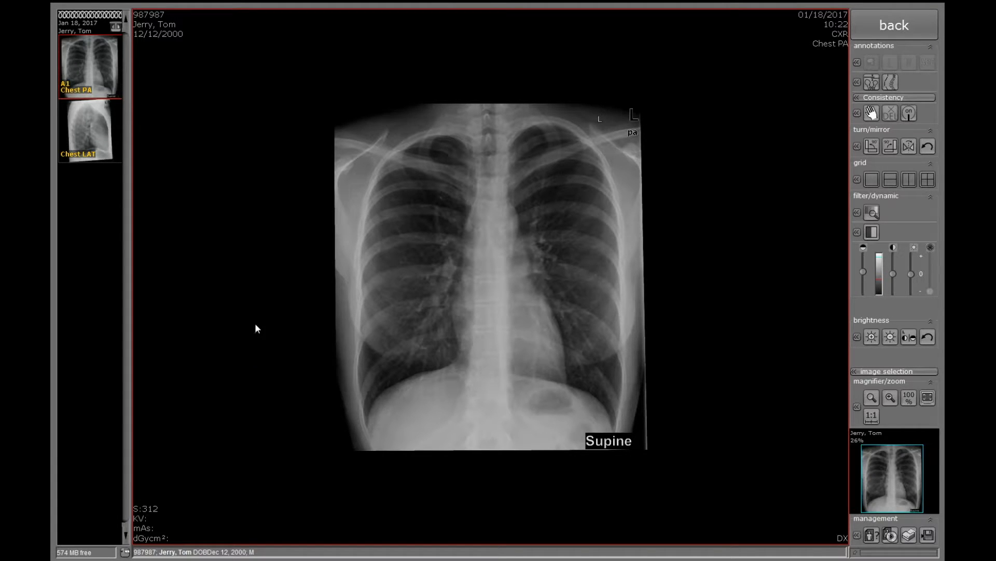
pyautogui.click(910, 180)
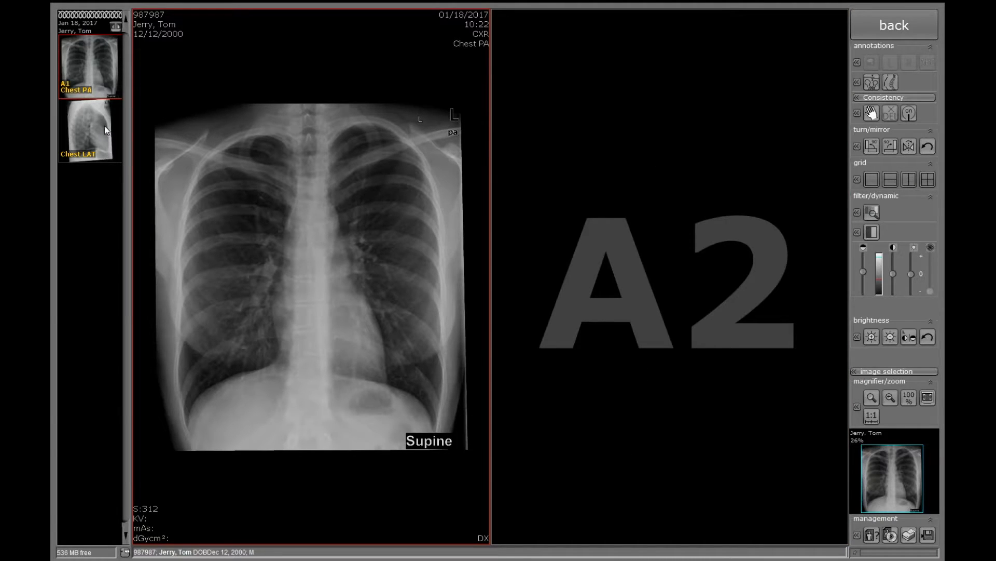
pyautogui.click(87, 118)
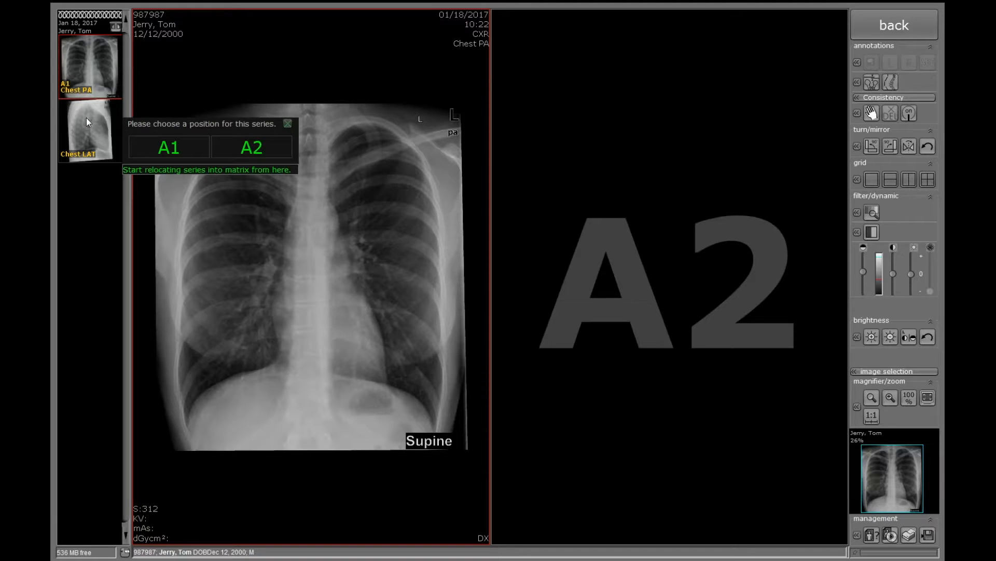
pyautogui.click(249, 148)
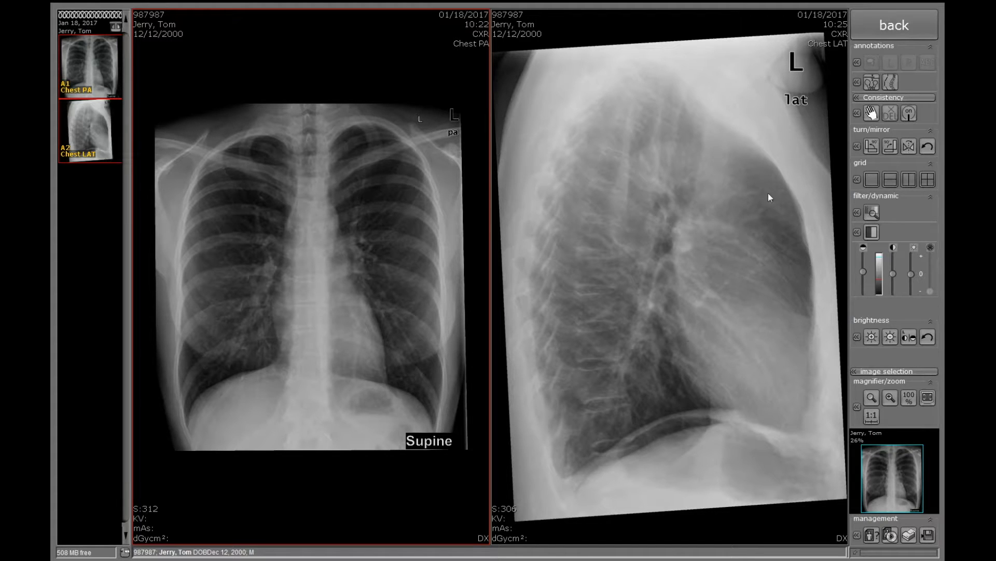
pyautogui.click(872, 179)
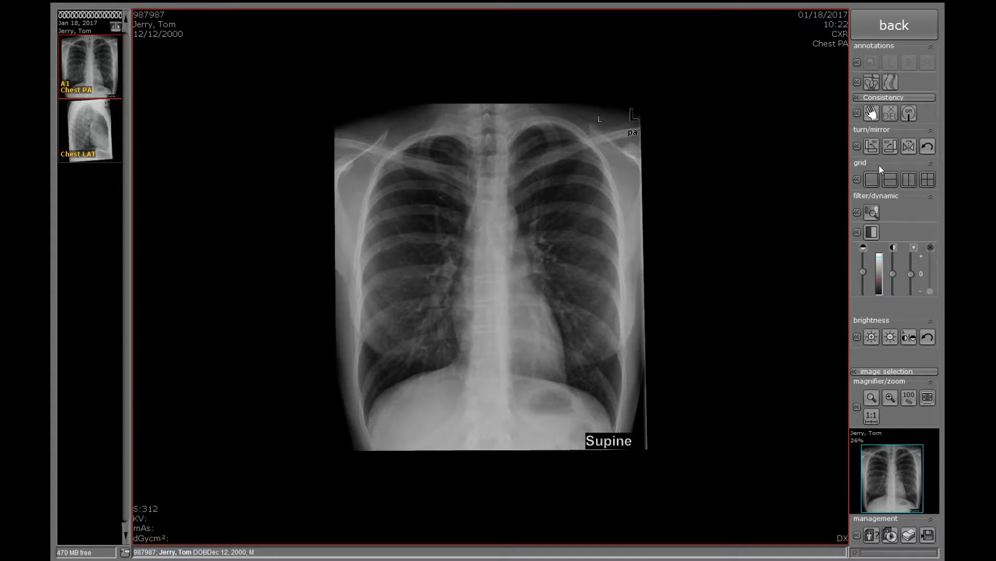
# - Toggle Inverse on and off for the Chest PA image, then show the management tools list
pyautogui.click(857, 147)
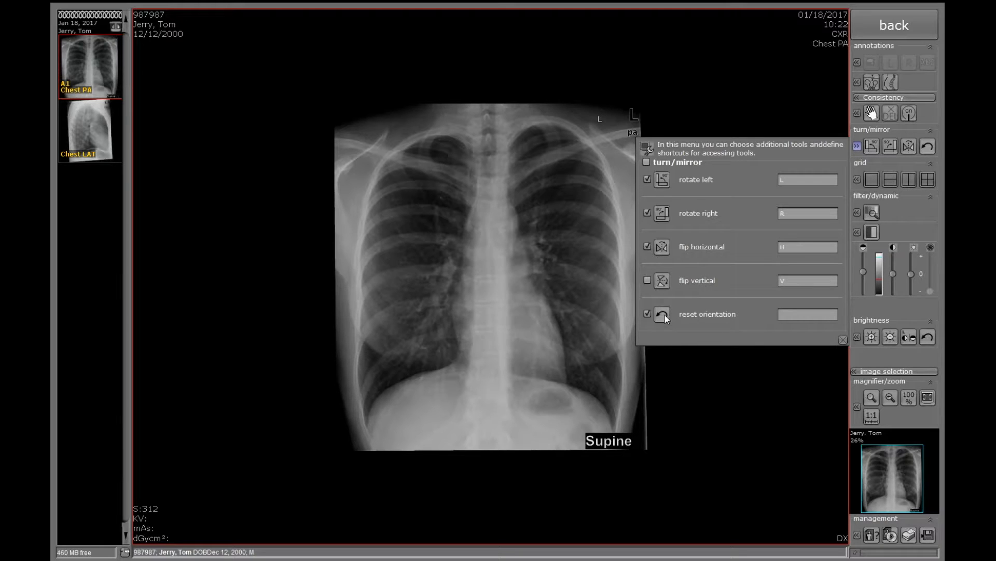
pyautogui.click(857, 146)
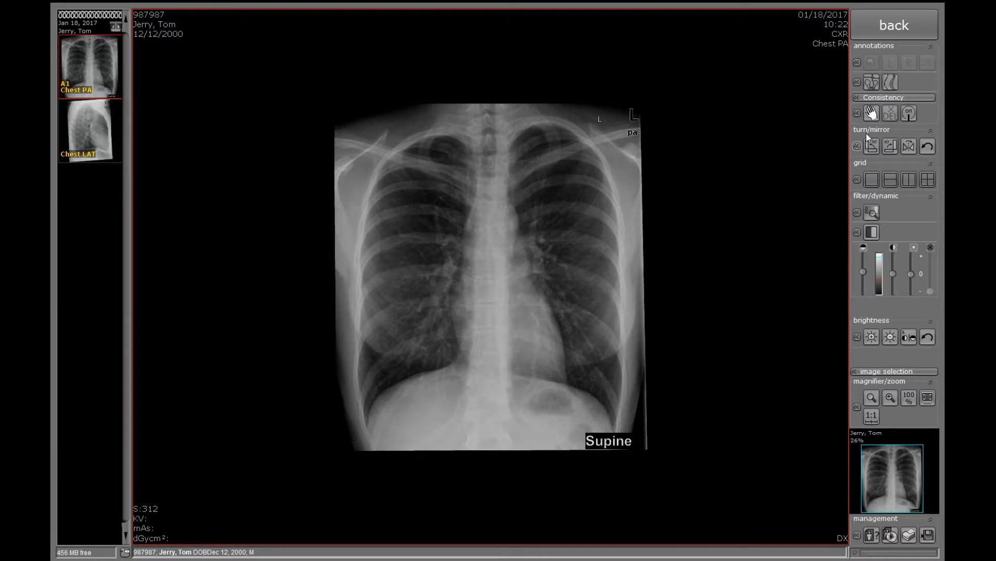
pyautogui.click(858, 232)
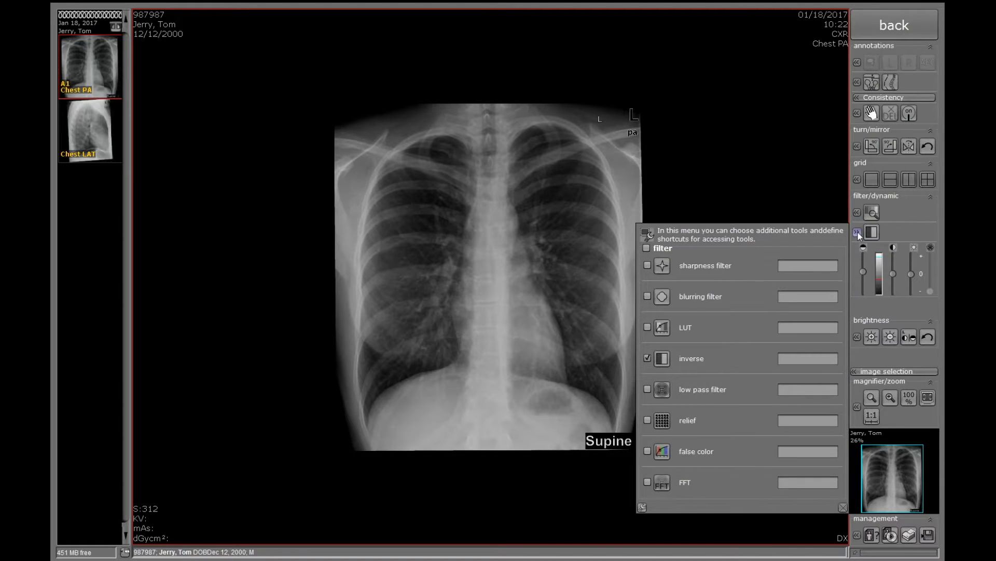
pyautogui.click(872, 232)
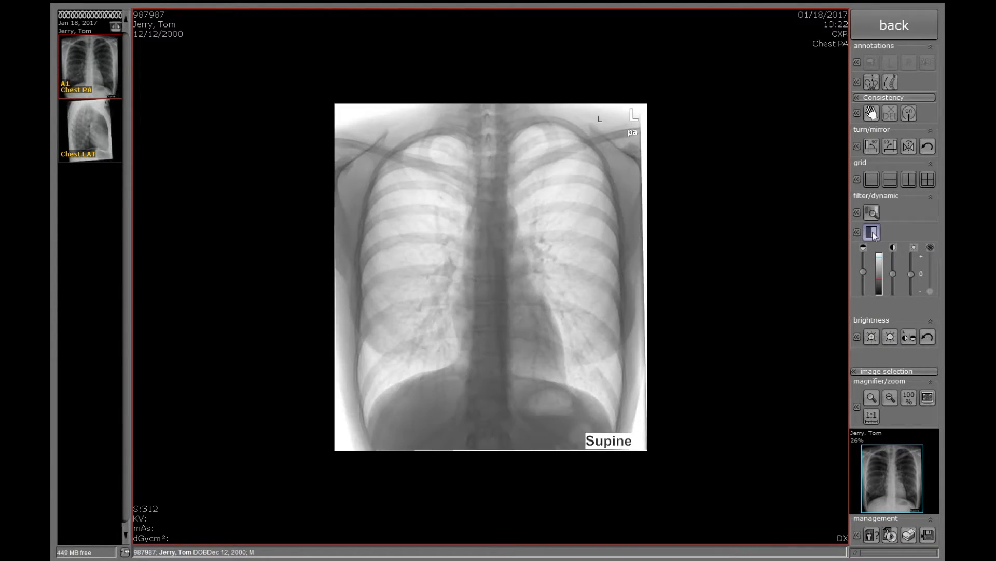
pyautogui.click(874, 234)
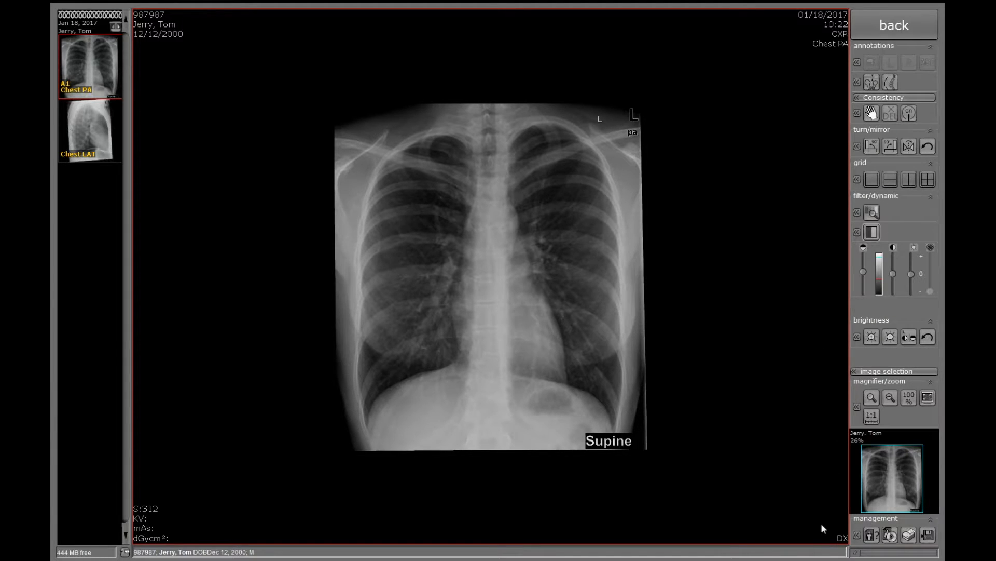
pyautogui.click(857, 535)
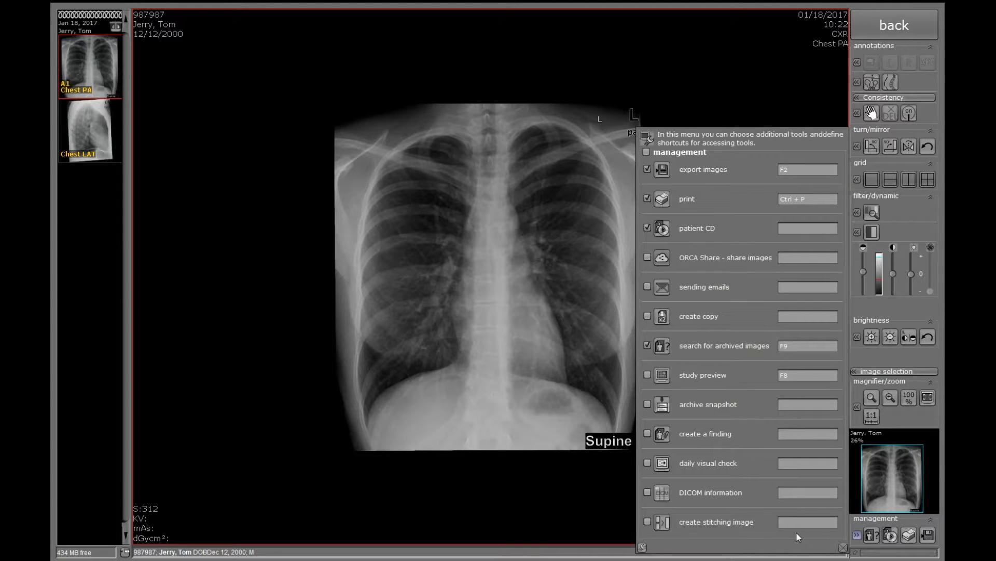
# - Stitch Chest PA and Chest LAT vertically, PA on top, into a new combined image
pyautogui.click(661, 522)
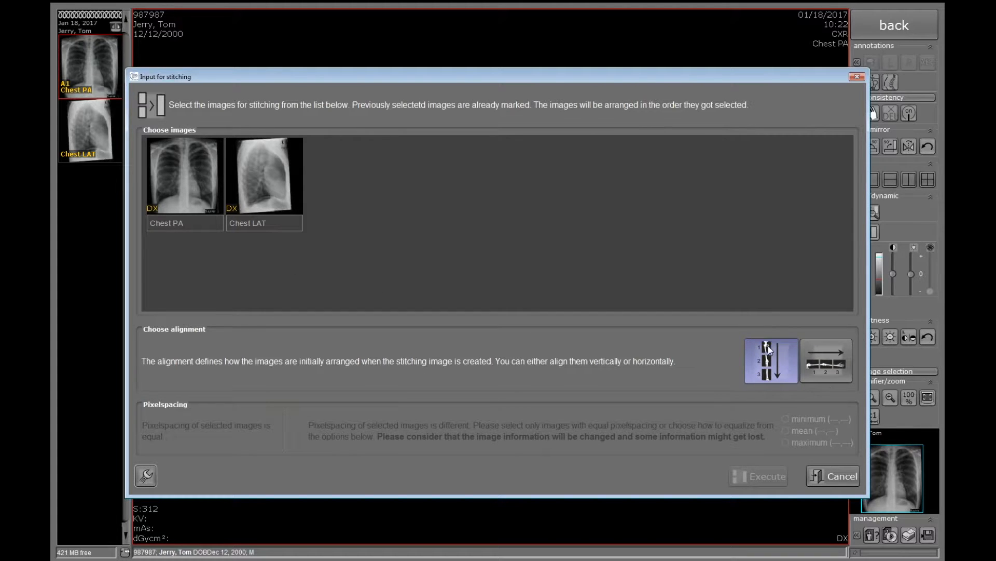
pyautogui.click(183, 174)
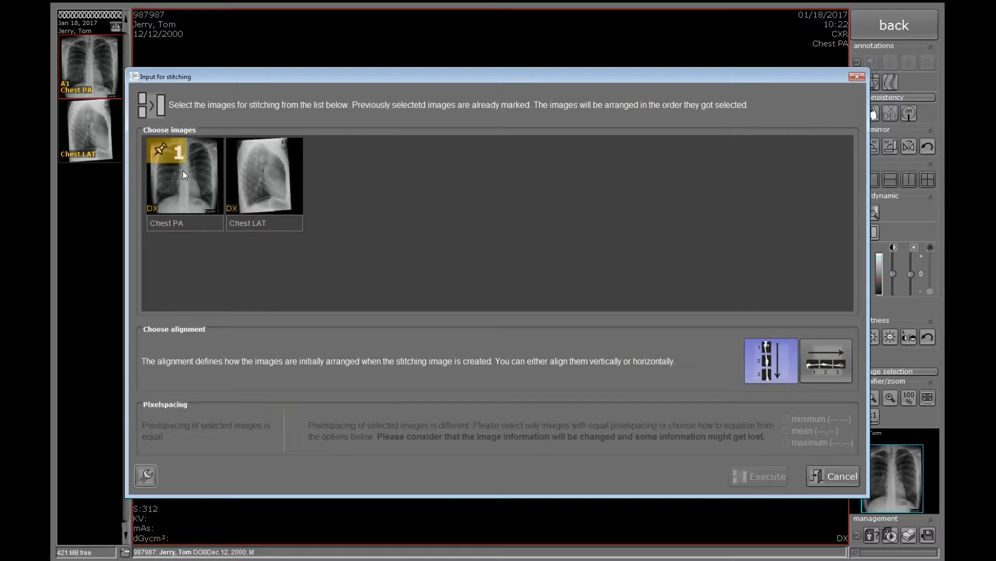
pyautogui.click(282, 186)
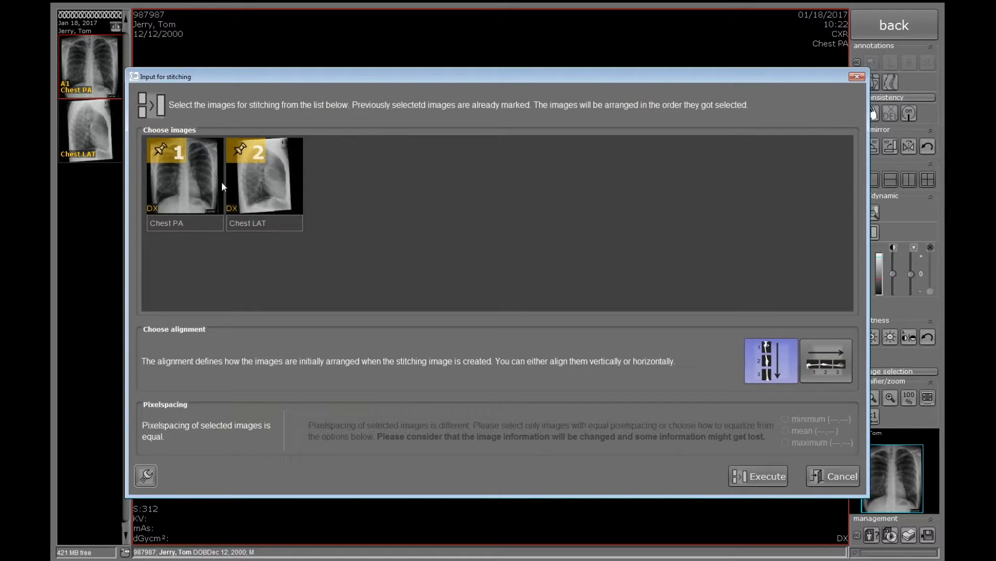
pyautogui.click(761, 478)
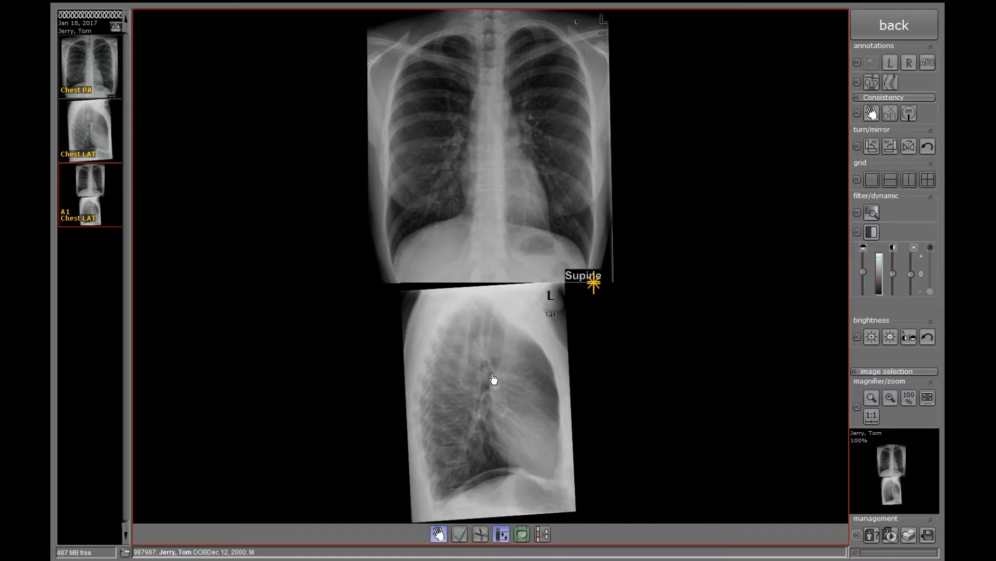
# - Drag the LAT image up to overlap the PA image, hide overlap boundaries, and preview the result
pyautogui.moveTo(493, 381); pyautogui.dragTo(492, 369)
pyautogui.moveTo(499, 352)
pyautogui.mouseDown()
pyautogui.moveTo(503, 312)
pyautogui.moveTo(491, 365)
pyautogui.moveTo(507, 367)
pyautogui.moveTo(503, 357)
pyautogui.mouseUp()
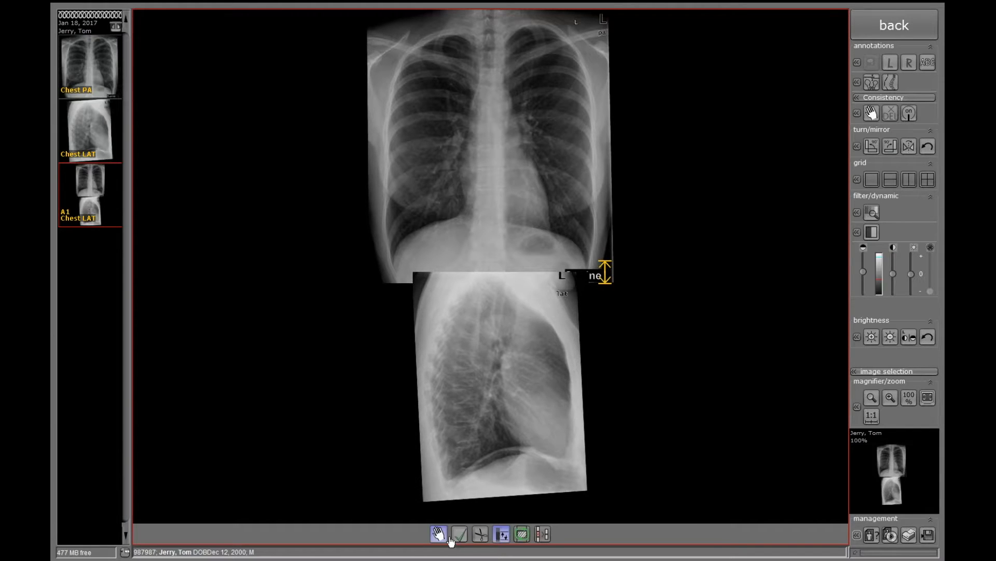
pyautogui.click(502, 540)
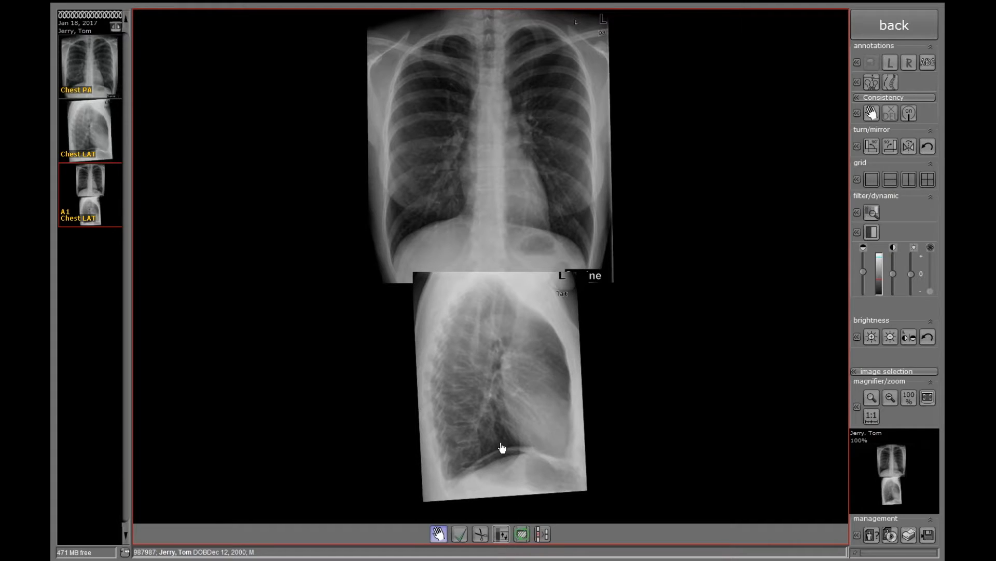
pyautogui.moveTo(507, 375)
pyautogui.mouseDown()
pyautogui.moveTo(503, 350)
pyautogui.moveTo(507, 392)
pyautogui.moveTo(492, 389)
pyautogui.moveTo(503, 387)
pyautogui.mouseUp()
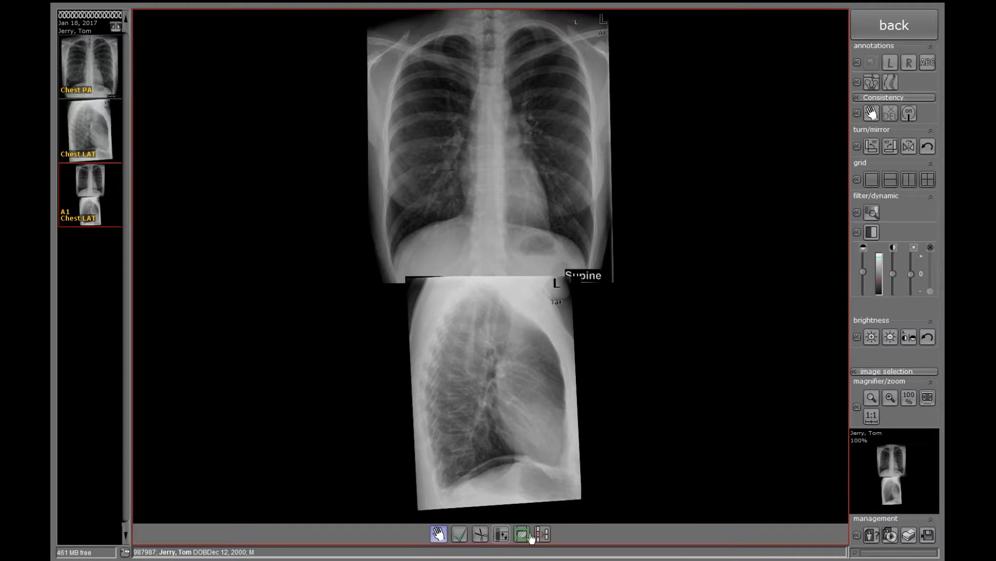
pyautogui.click(460, 535)
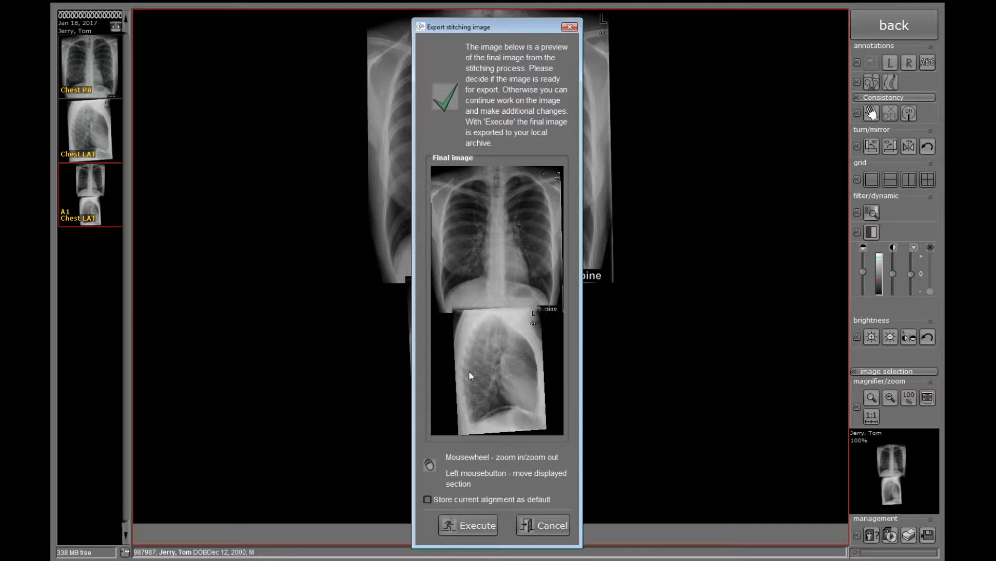
# - Export the stitched A1 image into the CXR study and go back to the study list
pyautogui.click(466, 526)
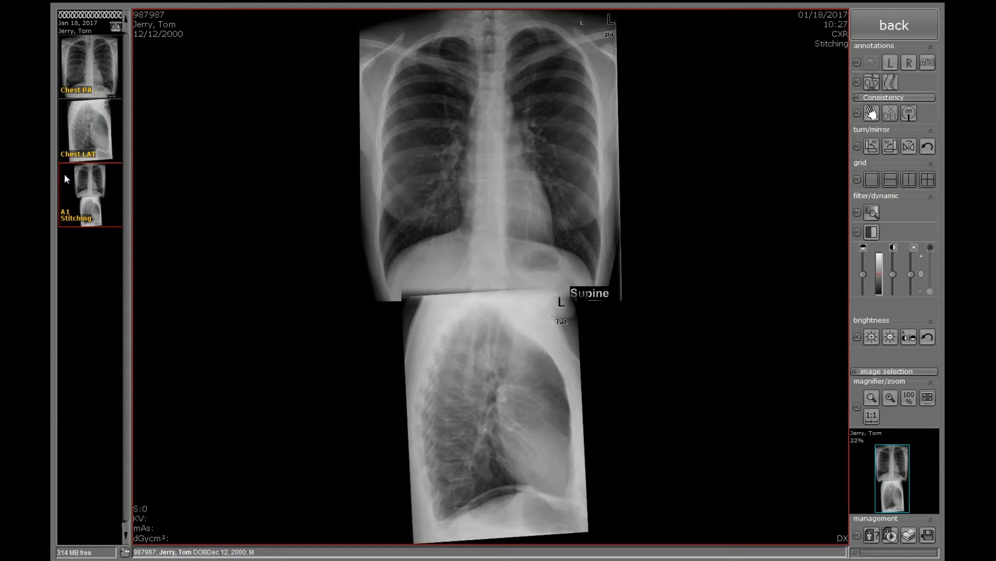
pyautogui.click(894, 29)
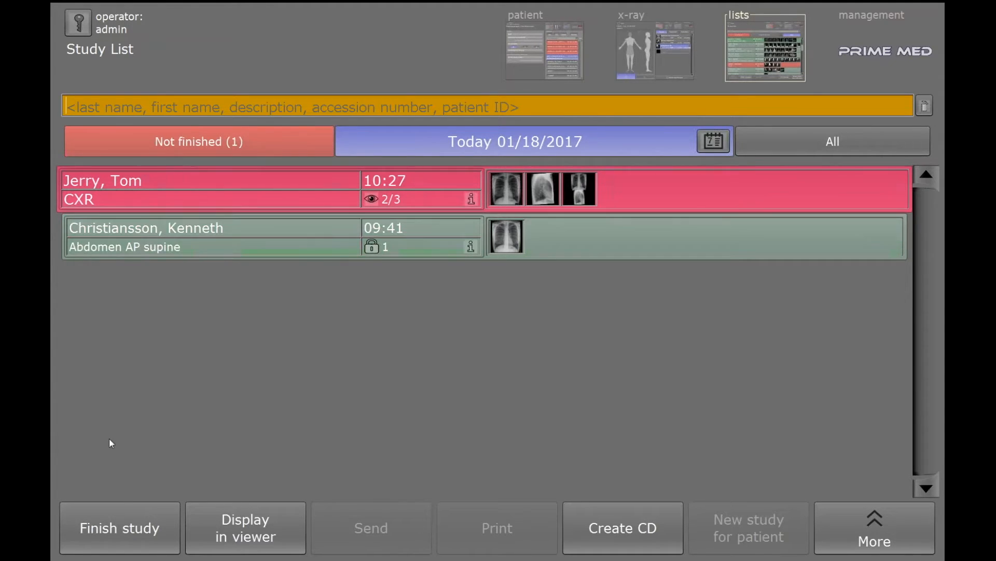
# - Finish the CXR study and bring up the Teleradiology dialog with 3 images for PACS
pyautogui.click(132, 530)
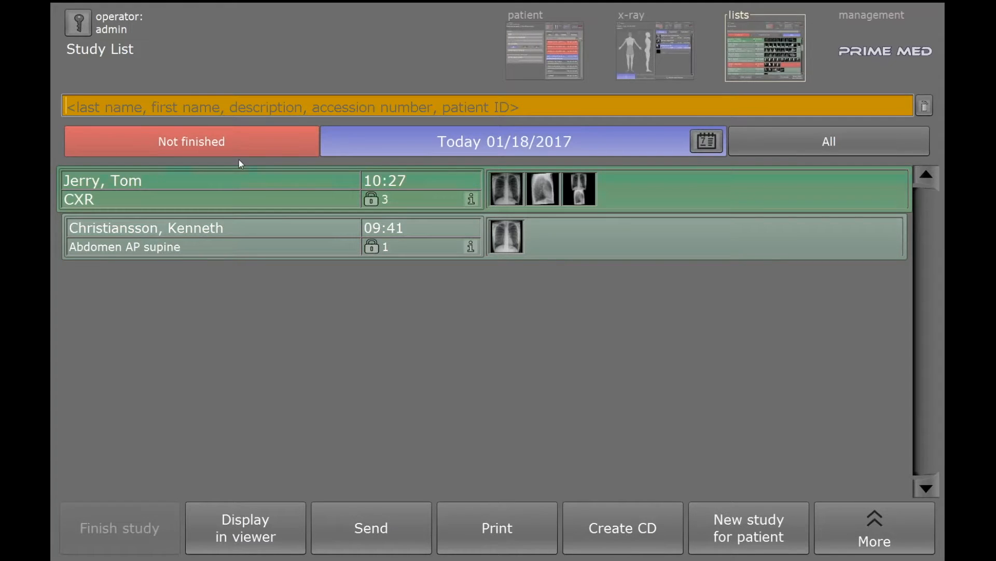
pyautogui.click(368, 536)
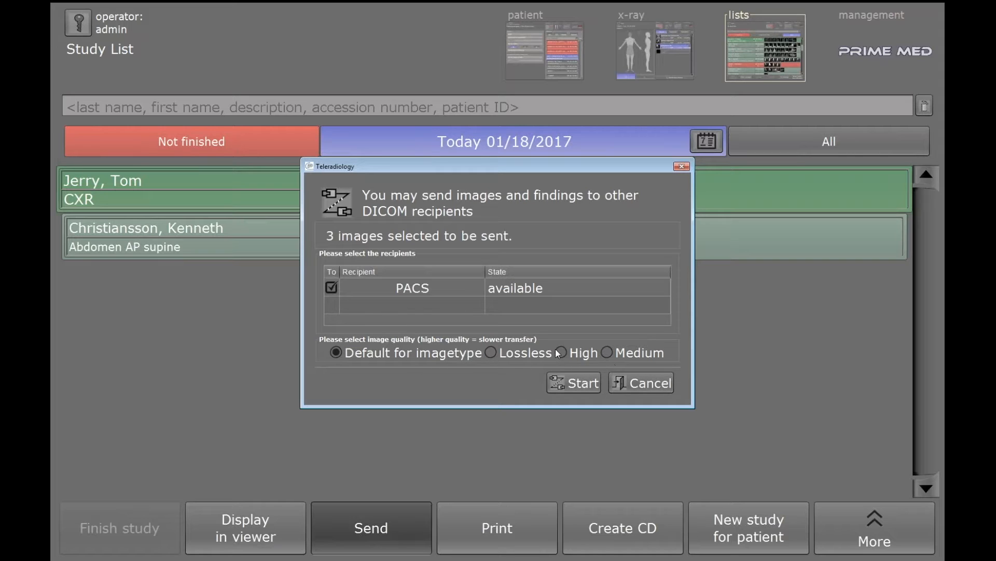
# - Cancel the PACS send and open the CXR study's print preview on A4 portrait
pyautogui.click(638, 384)
pyautogui.click(500, 540)
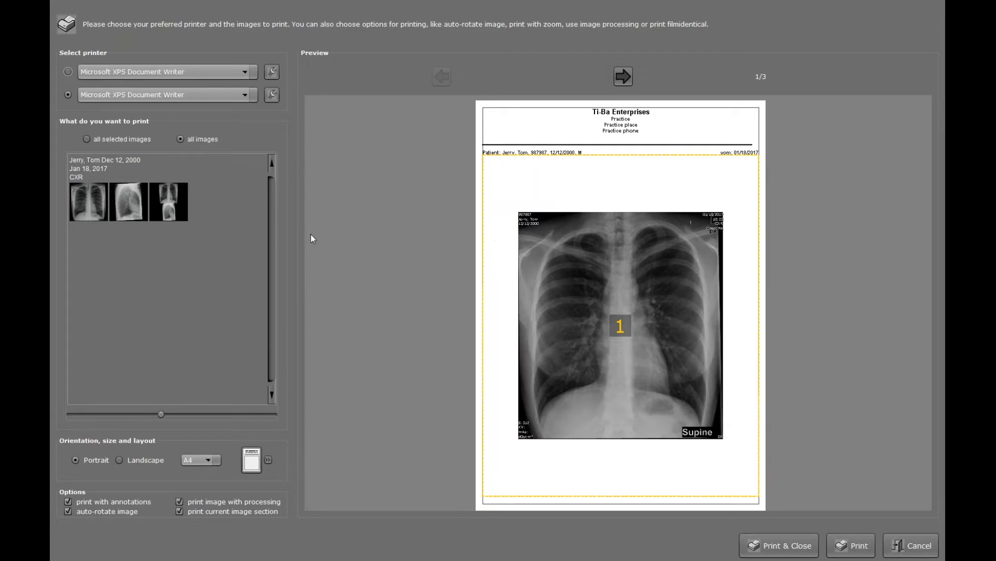
# - Advance the print preview to page 3/3, showing the stitched PA-over-LAT chest image
pyautogui.click(624, 77)
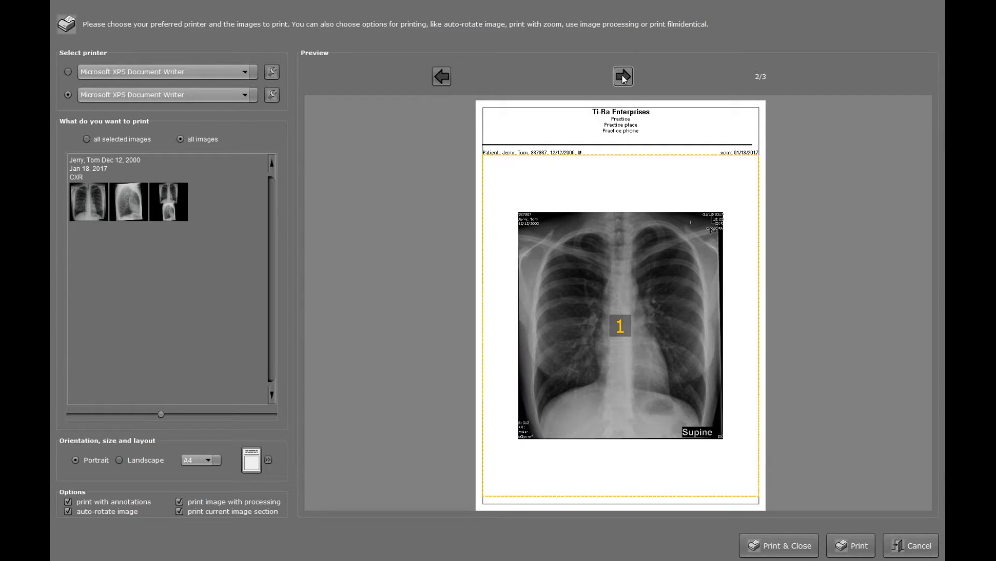
pyautogui.click(624, 77)
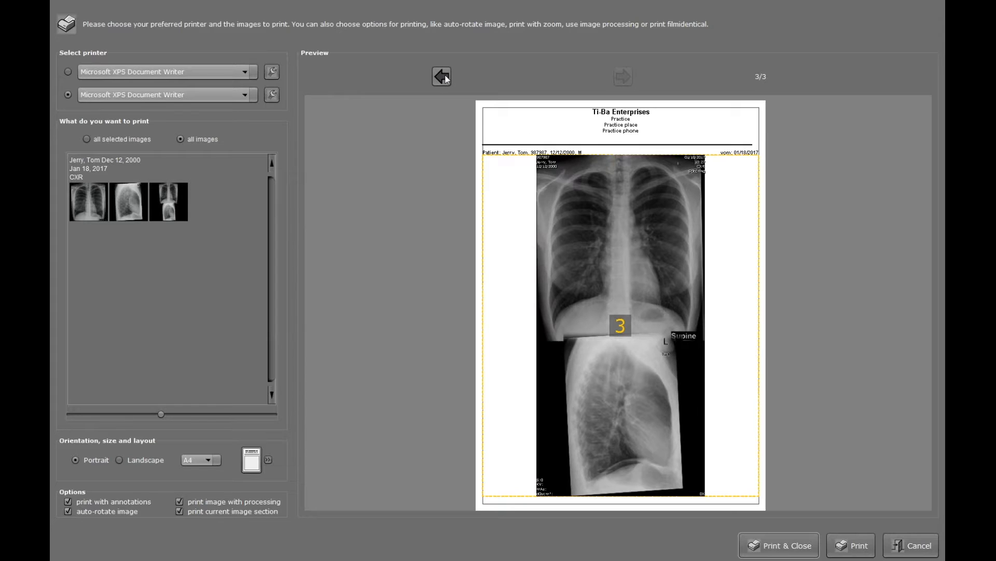
# - Cancel the print preview, then save a patient CD compilation with the CXR study's three images
pyautogui.click(914, 544)
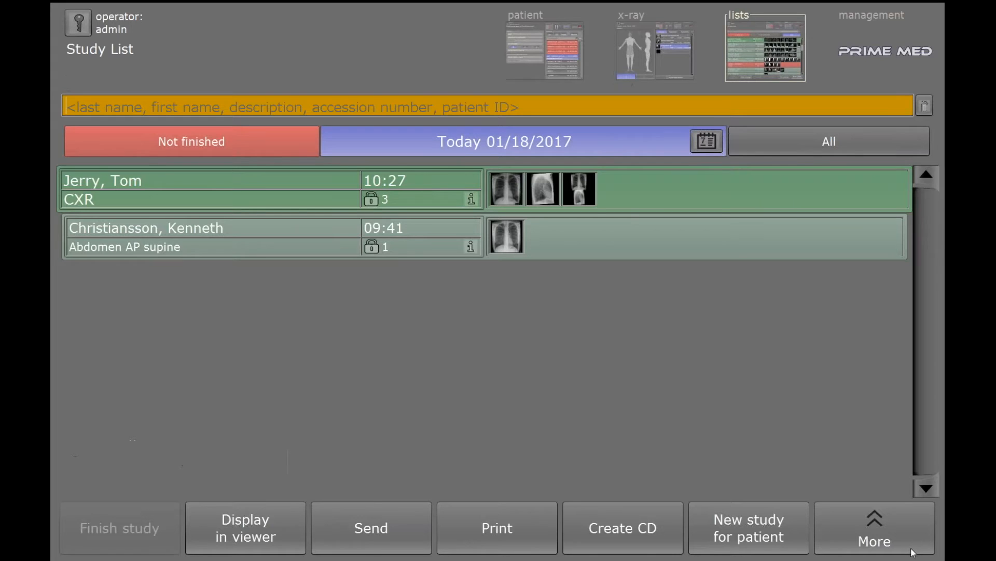
pyautogui.click(624, 536)
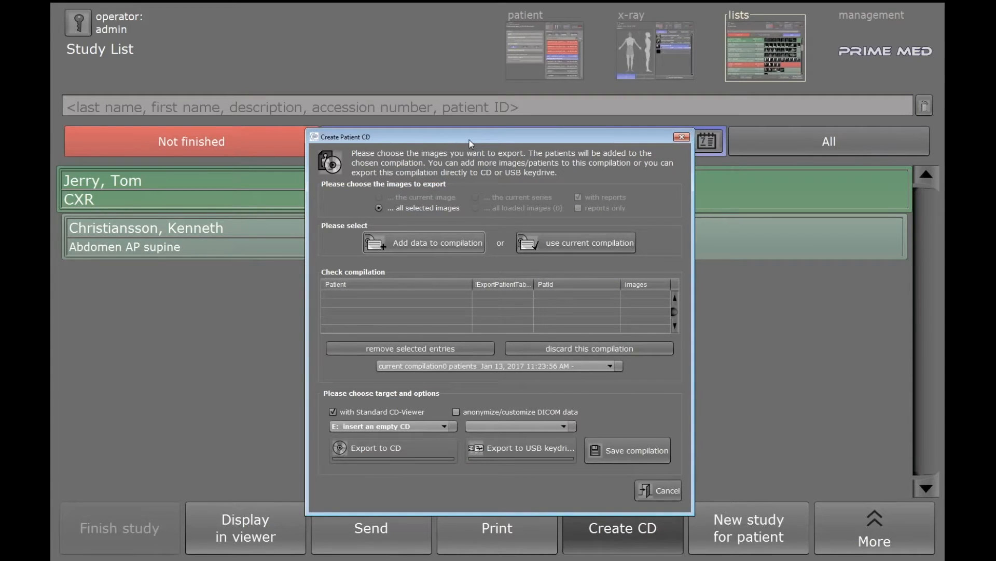
pyautogui.moveTo(469, 138); pyautogui.dragTo(472, 112)
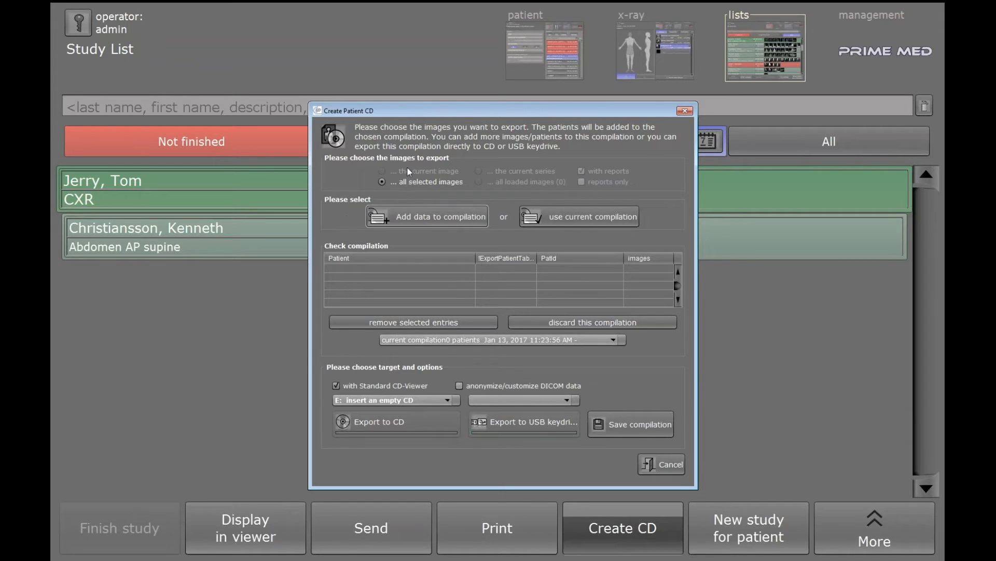
pyautogui.click(408, 220)
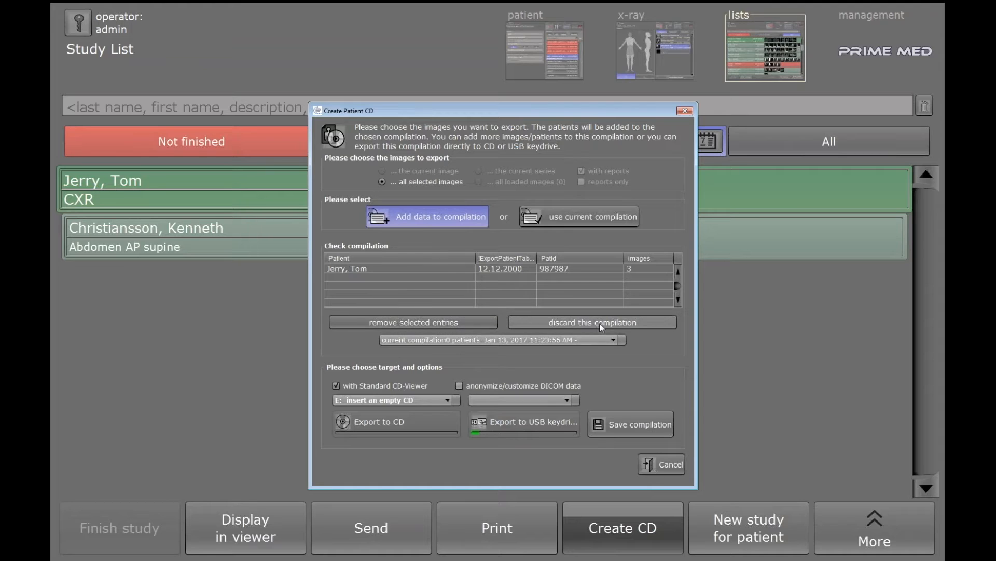
pyautogui.click(633, 427)
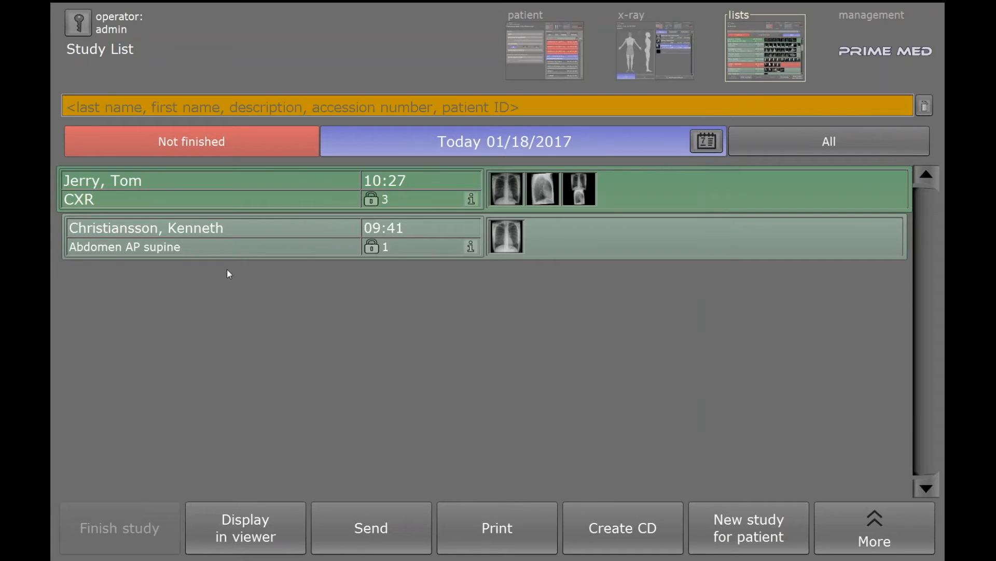
# - Add the Abdomen AP supine study to a new compilation, discard it, and save the remainder
pyautogui.click(219, 242)
pyautogui.click(611, 506)
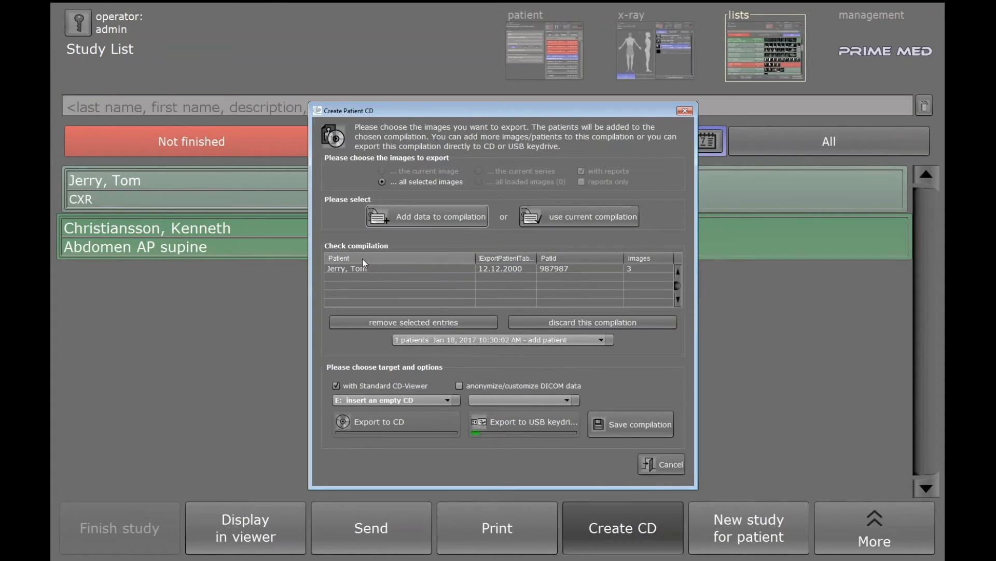
pyautogui.click(434, 216)
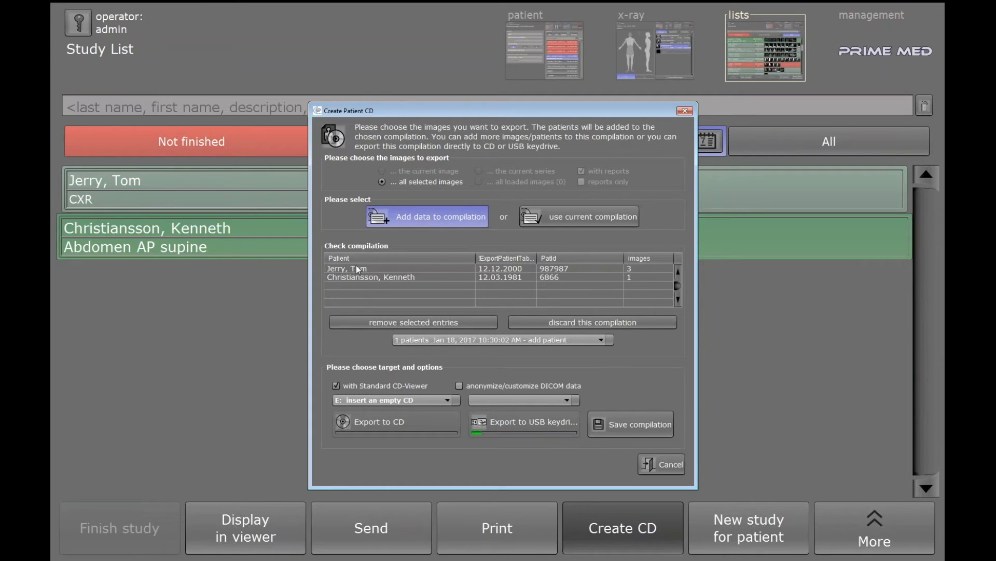
pyautogui.click(372, 279)
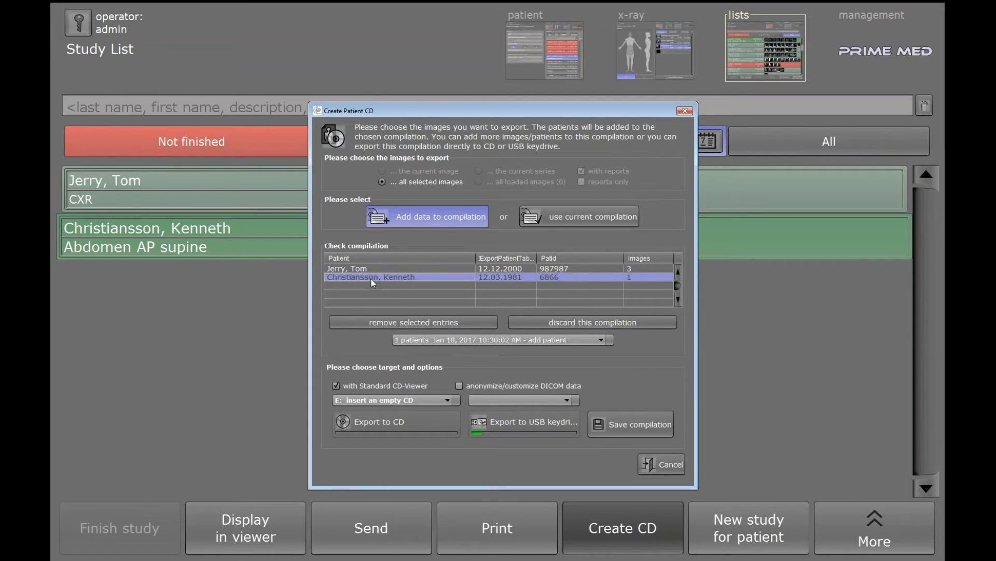
pyautogui.click(529, 327)
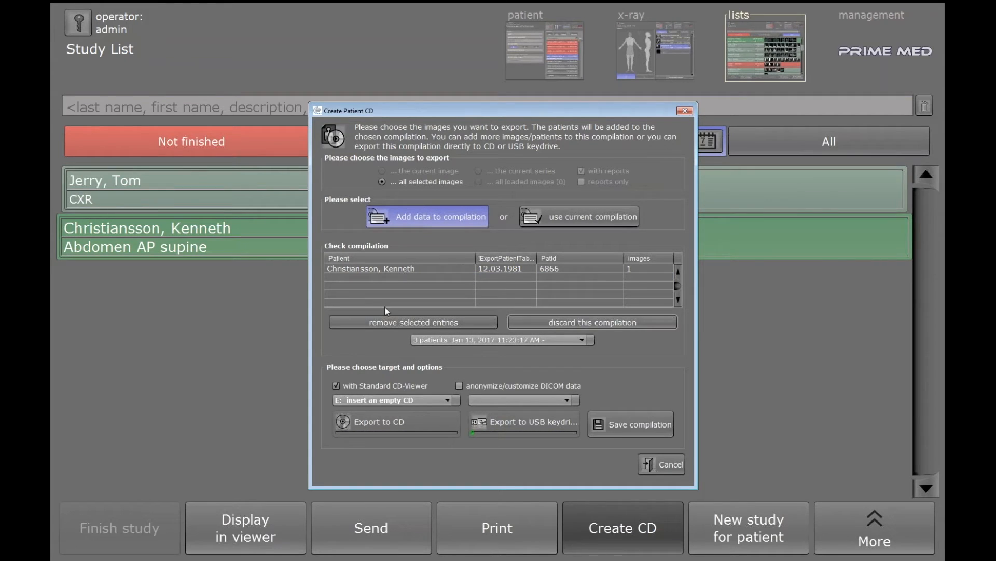
pyautogui.click(618, 425)
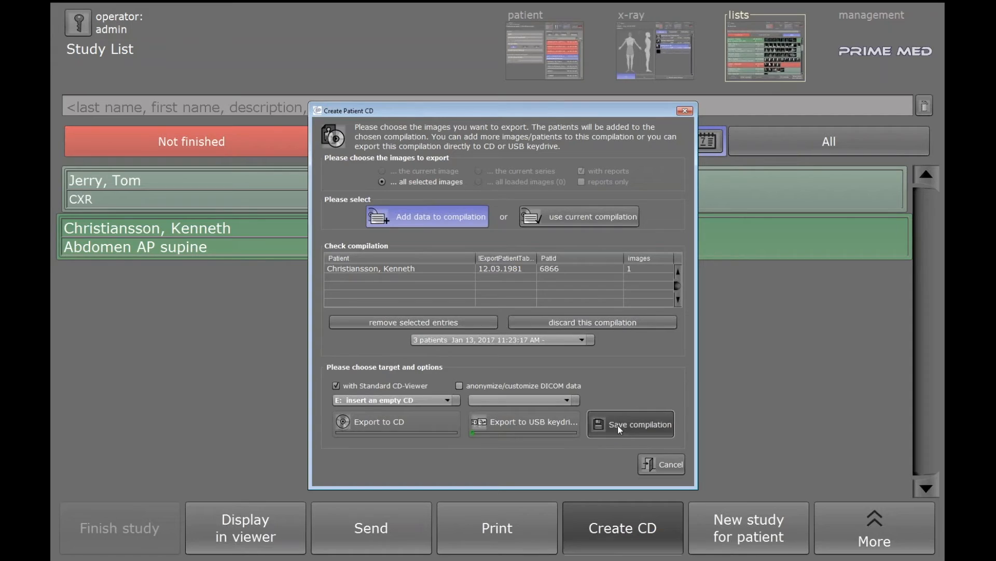
# - Reopen the patient CD window, check the empty USB drive list, and close the window
pyautogui.click(627, 534)
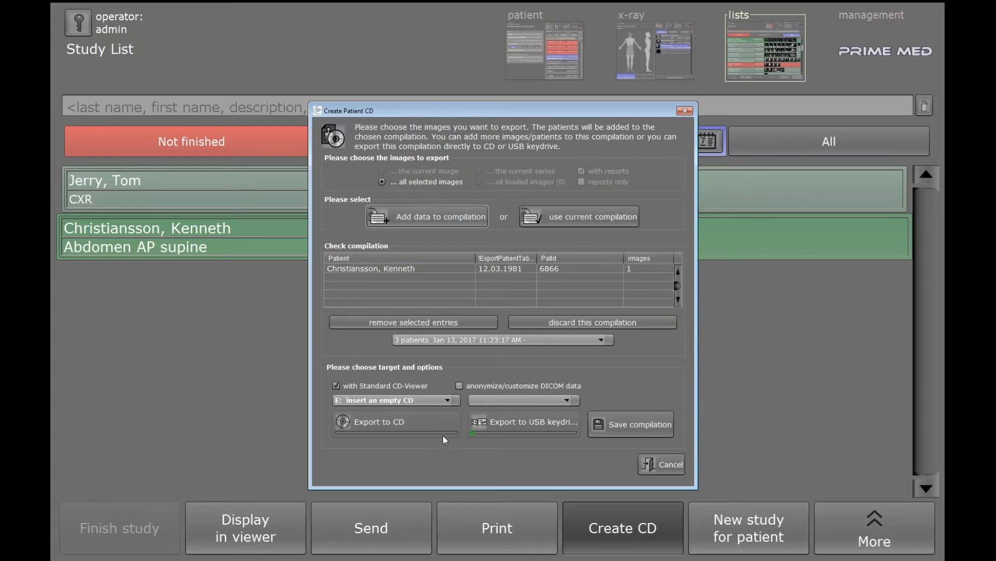
pyautogui.click(565, 400)
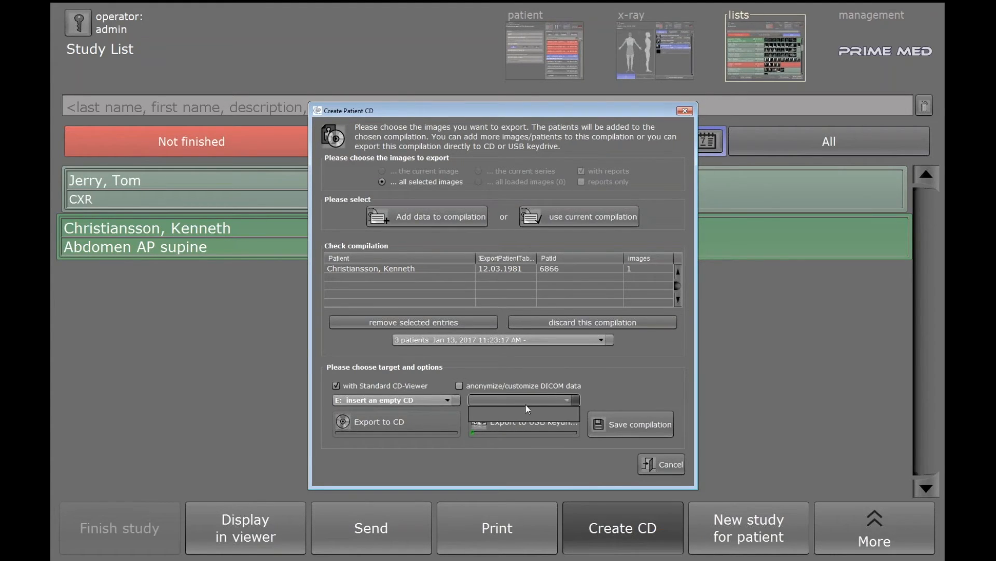
pyautogui.click(592, 398)
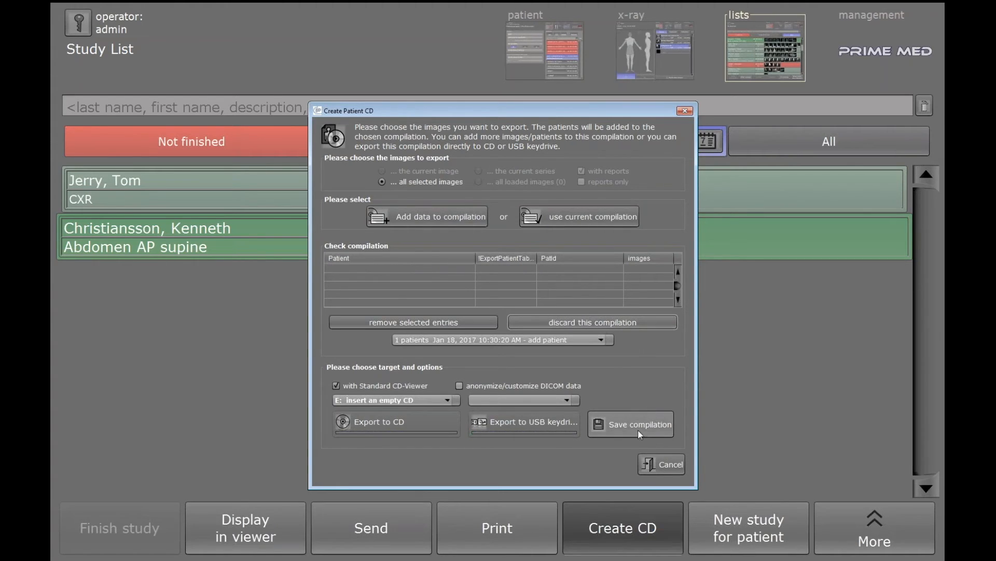
pyautogui.click(650, 461)
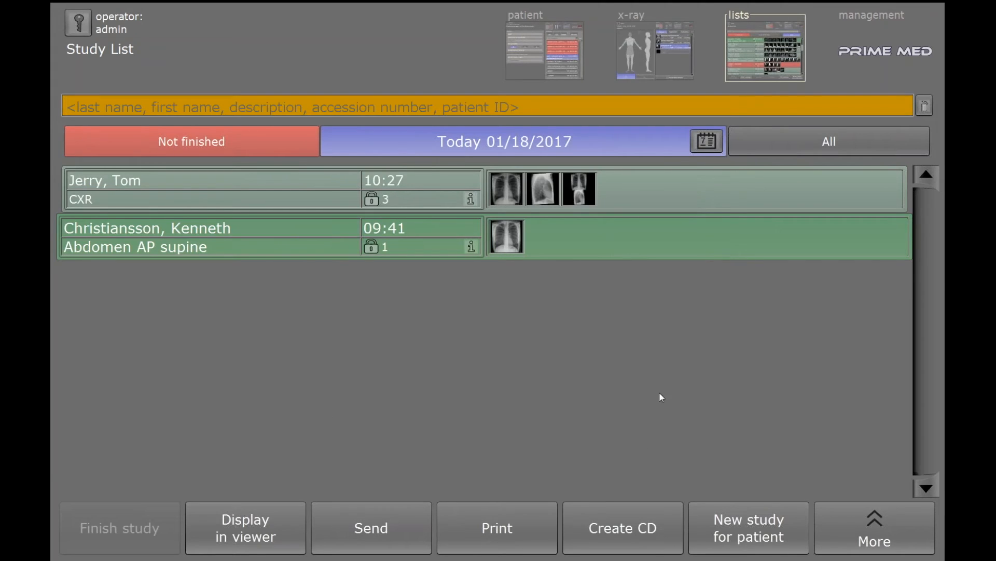
pyautogui.click(207, 193)
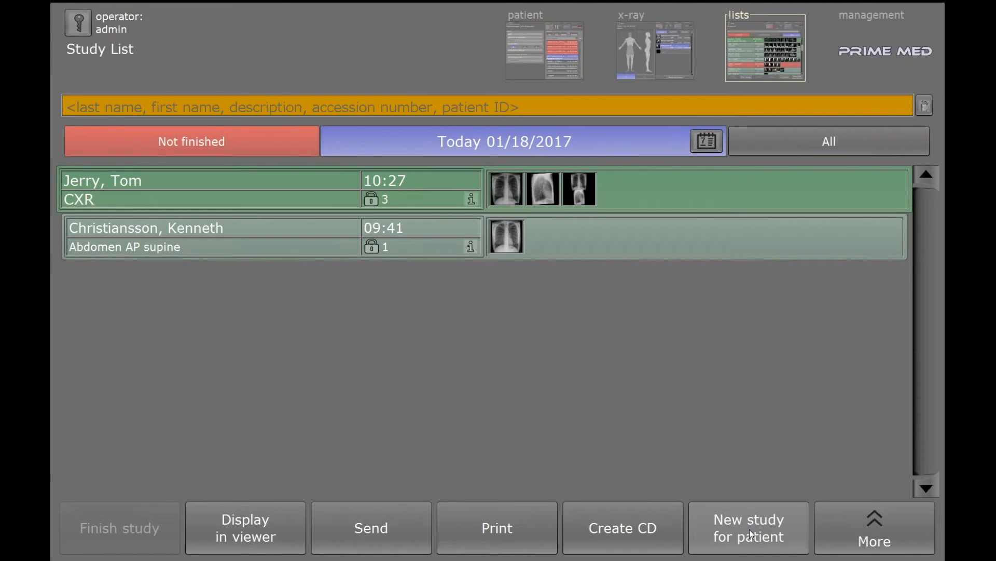
pyautogui.click(773, 535)
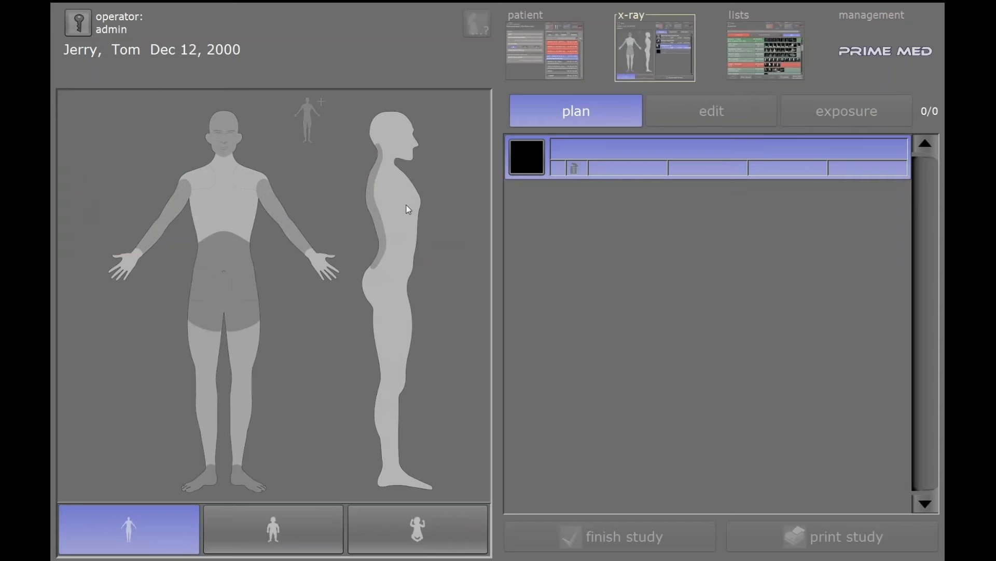
pyautogui.click(774, 48)
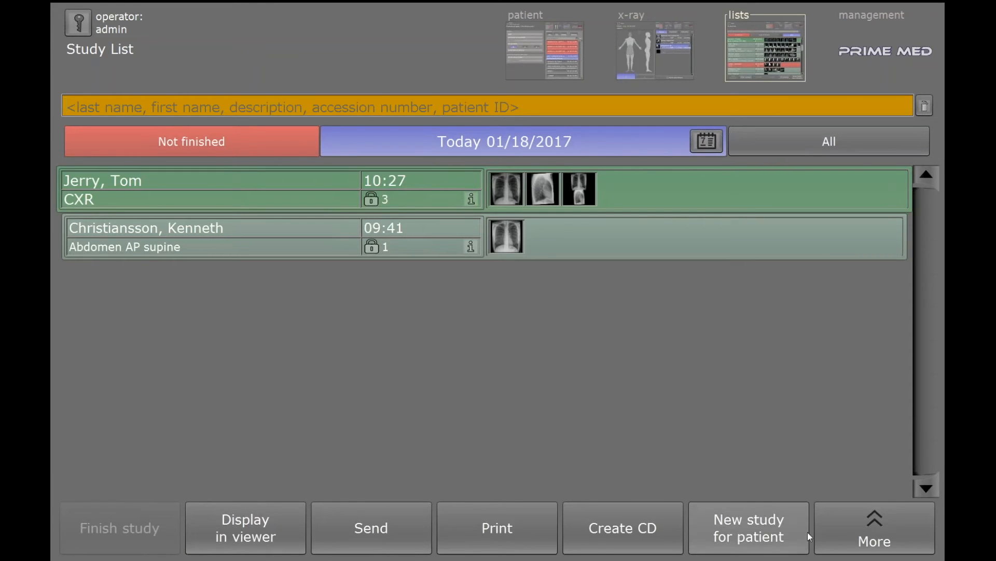
pyautogui.click(867, 530)
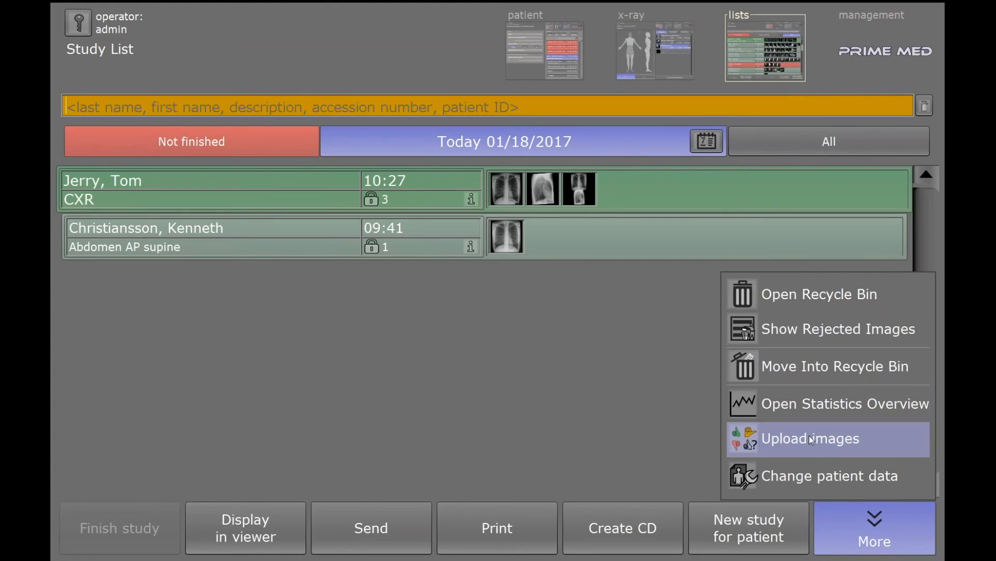
pyautogui.click(801, 479)
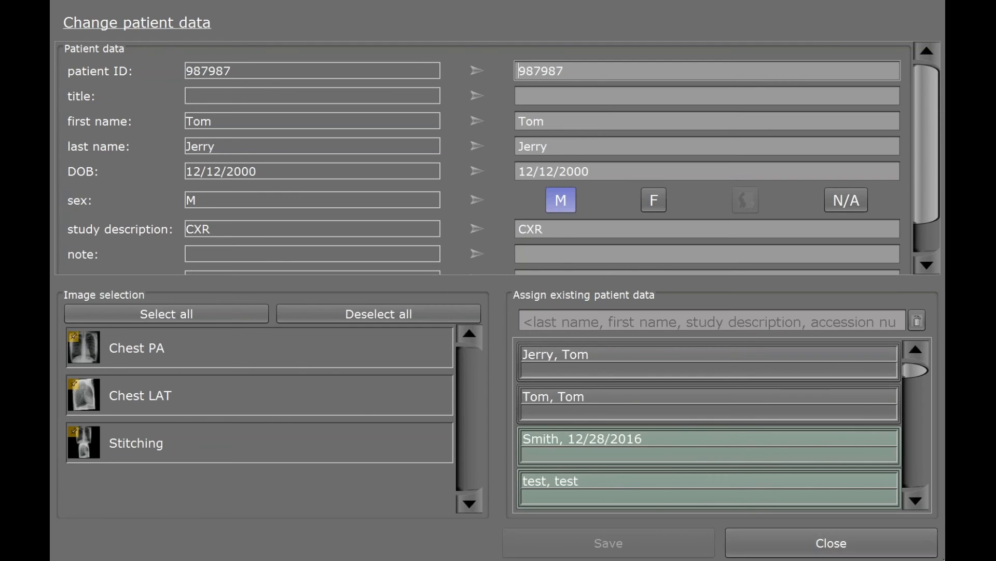
pyautogui.click(840, 544)
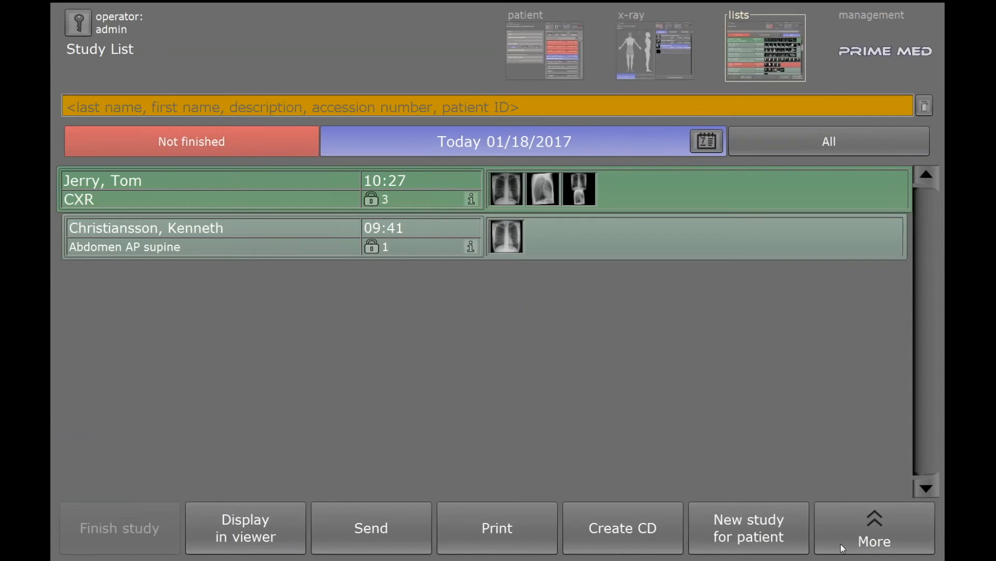
pyautogui.click(869, 534)
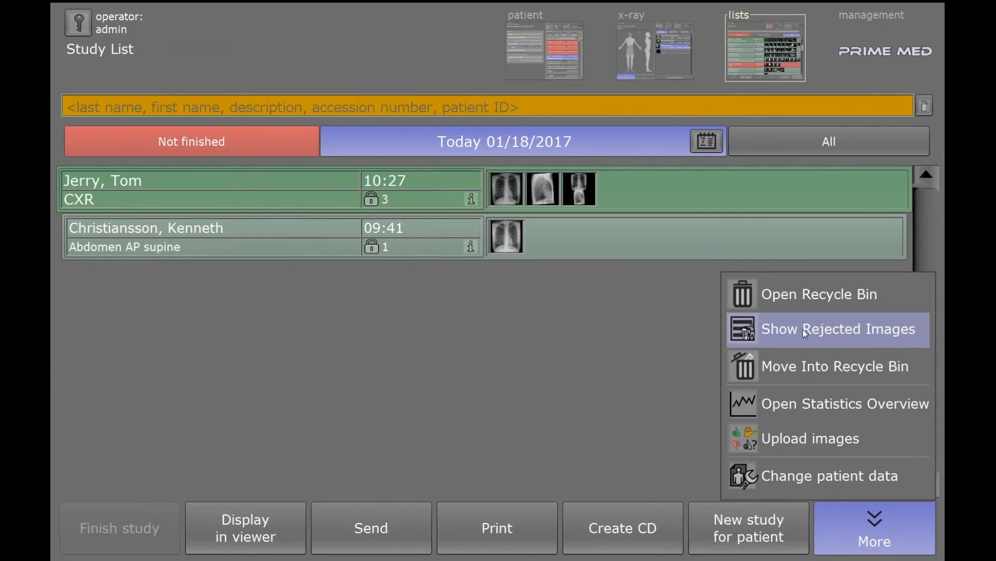
pyautogui.click(803, 294)
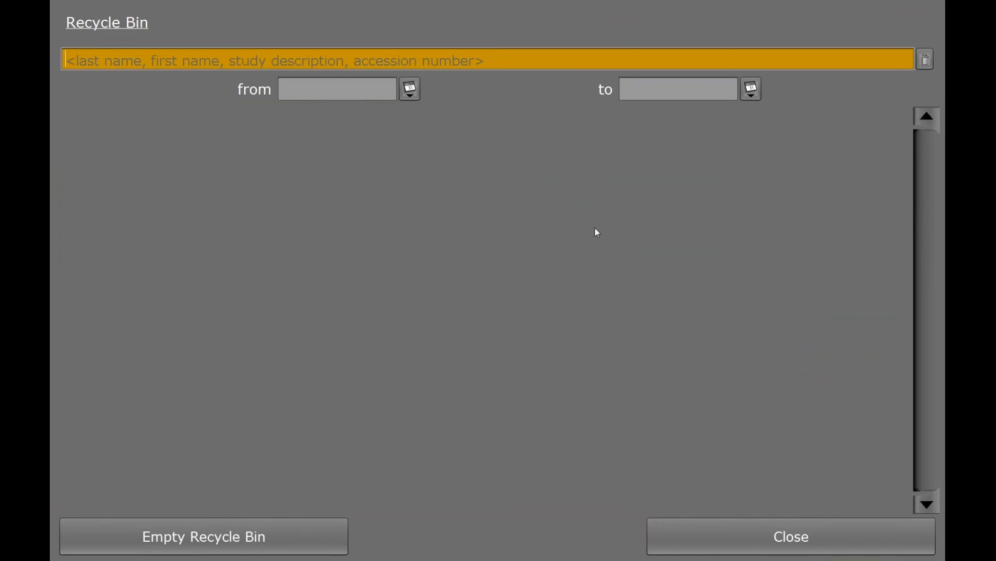
pyautogui.click(413, 89)
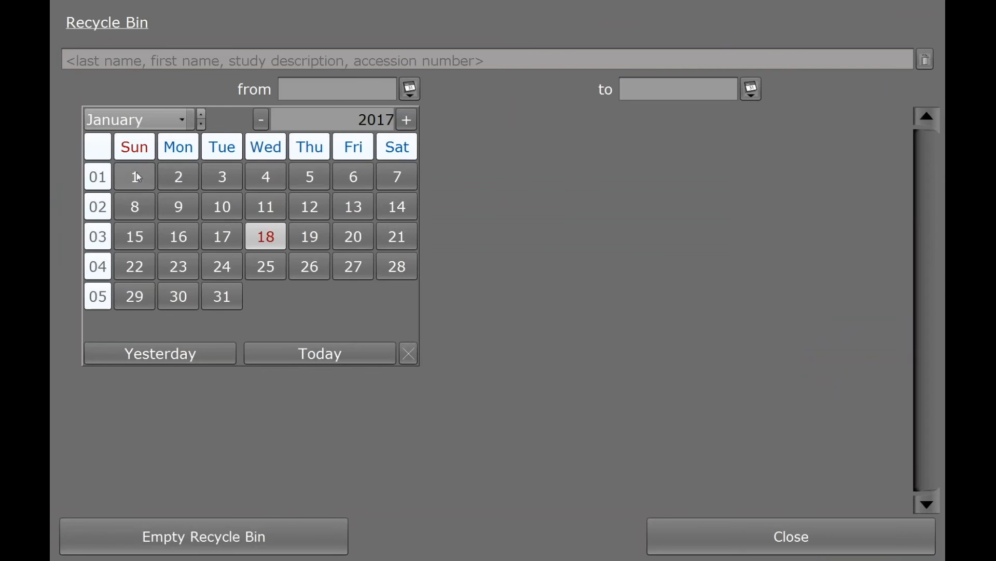
pyautogui.click(185, 122)
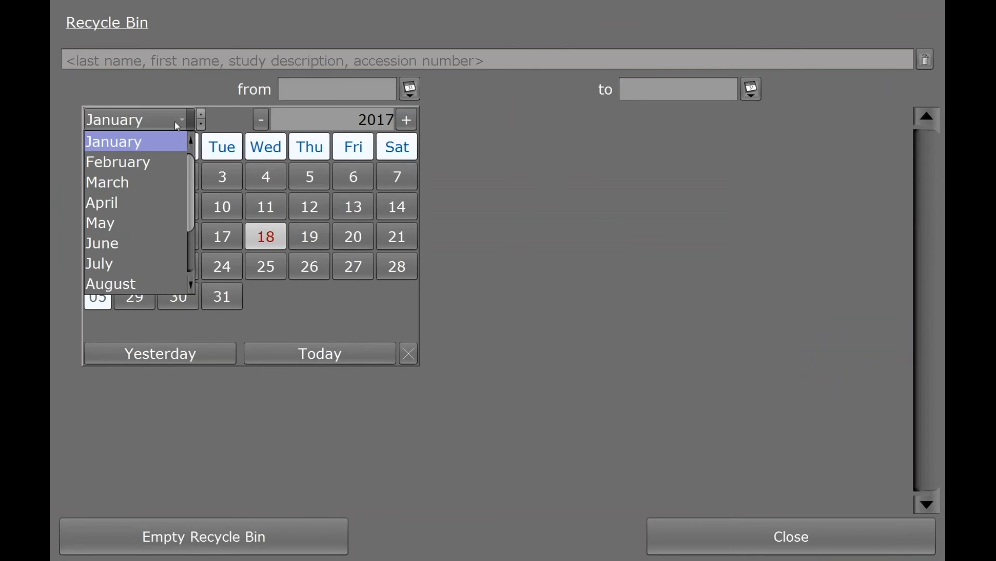
pyautogui.moveTo(192, 190); pyautogui.dragTo(176, 258)
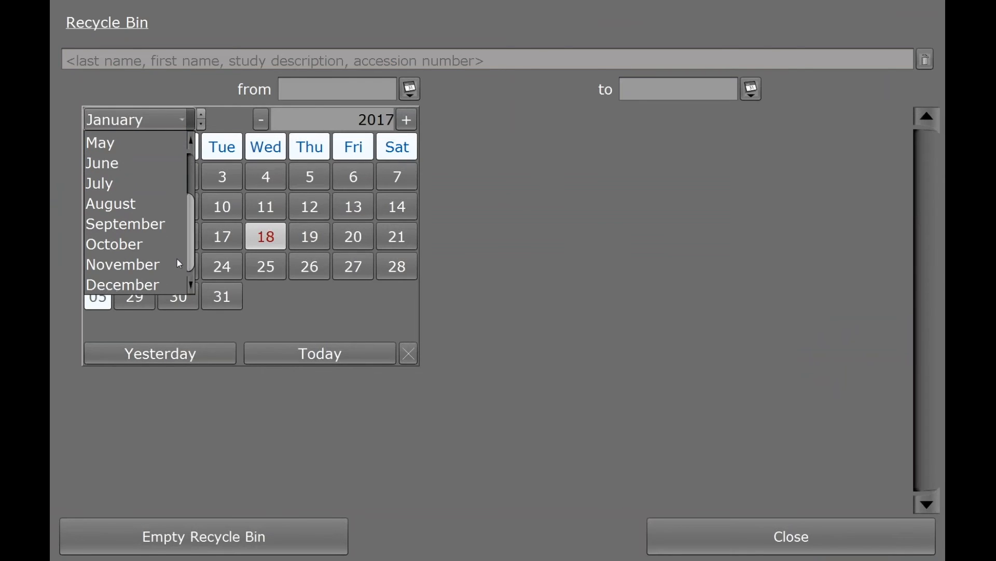
pyautogui.click(136, 266)
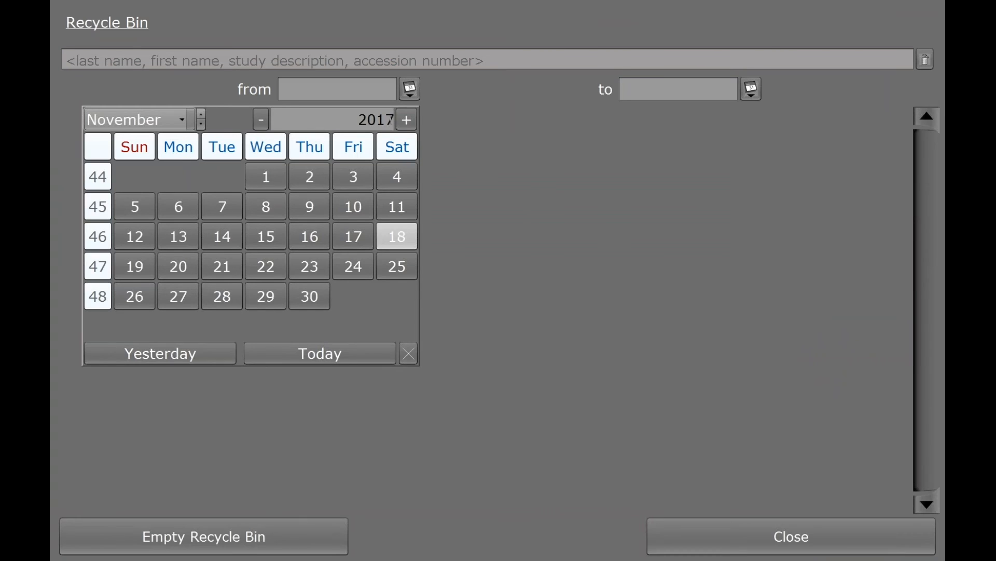
pyautogui.click(261, 119)
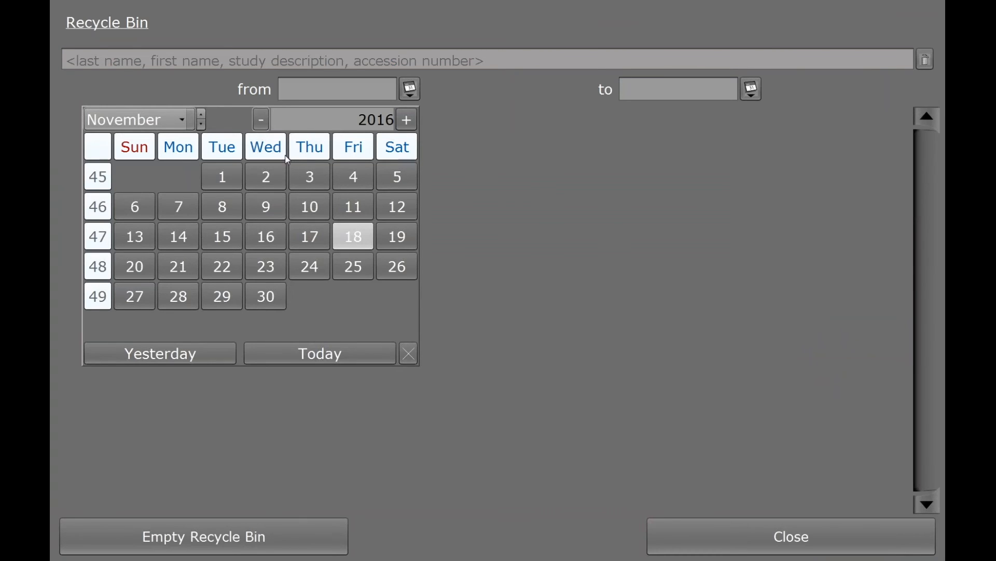
pyautogui.click(226, 178)
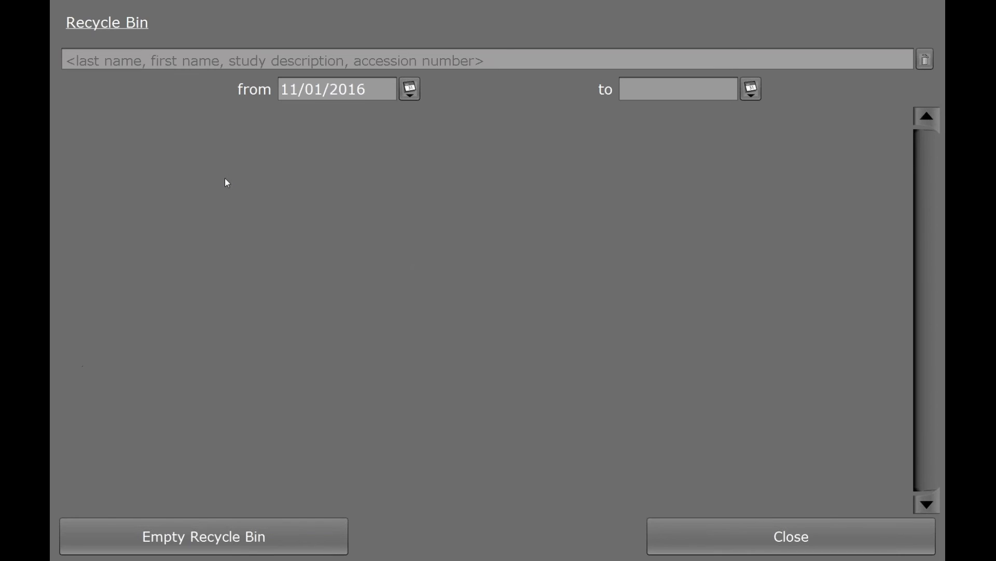
pyautogui.click(751, 94)
pyautogui.click(665, 353)
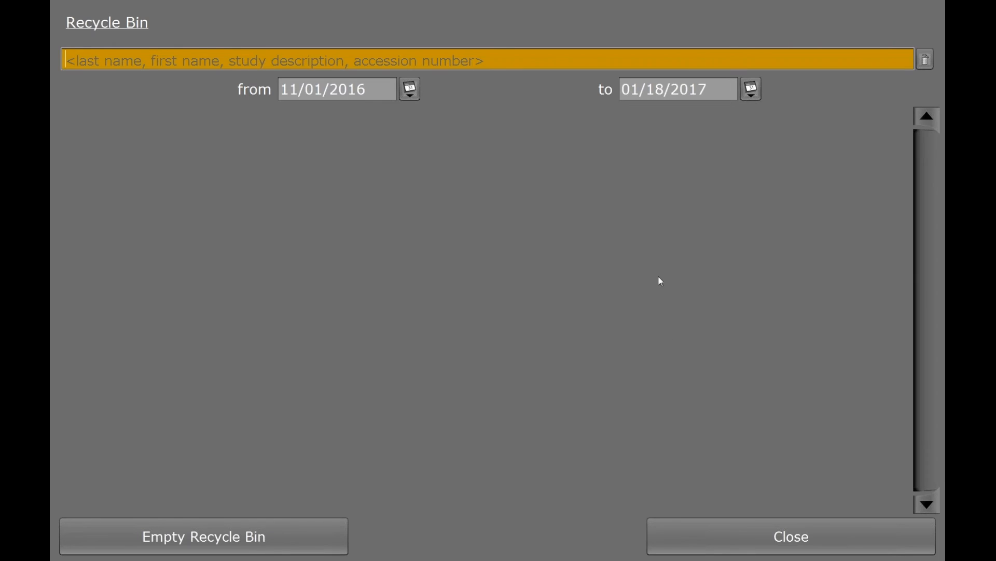
pyautogui.click(780, 545)
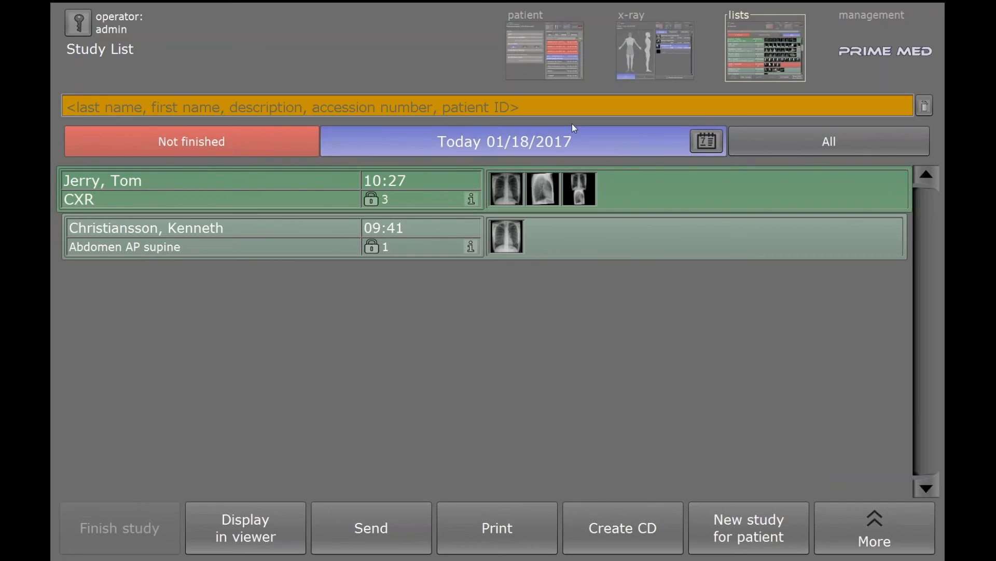
# - Show studies from all dates and view the 01/11/2017 Spine study's stitched image in the viewer
pyautogui.click(814, 142)
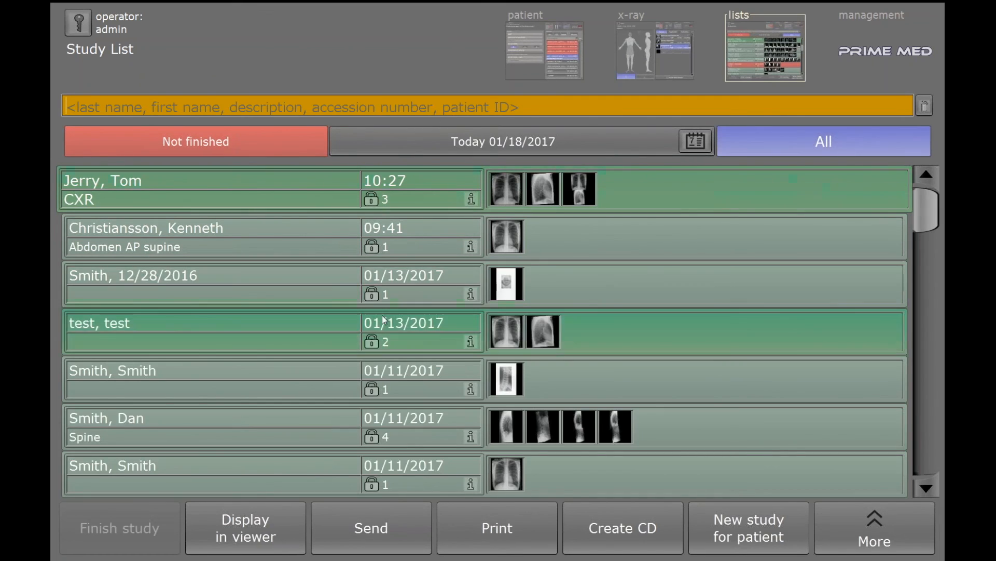
pyautogui.click(663, 432)
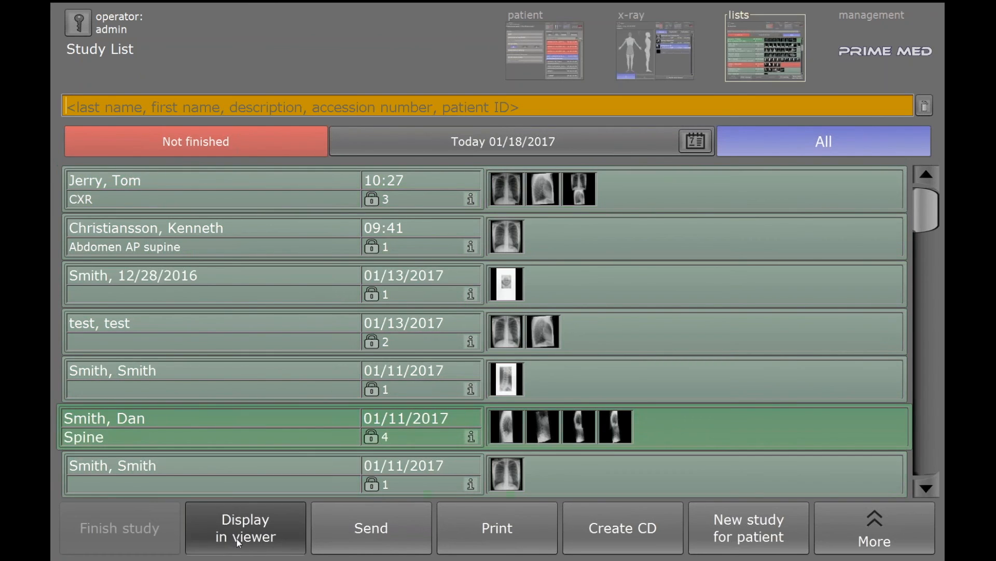
pyautogui.click(238, 540)
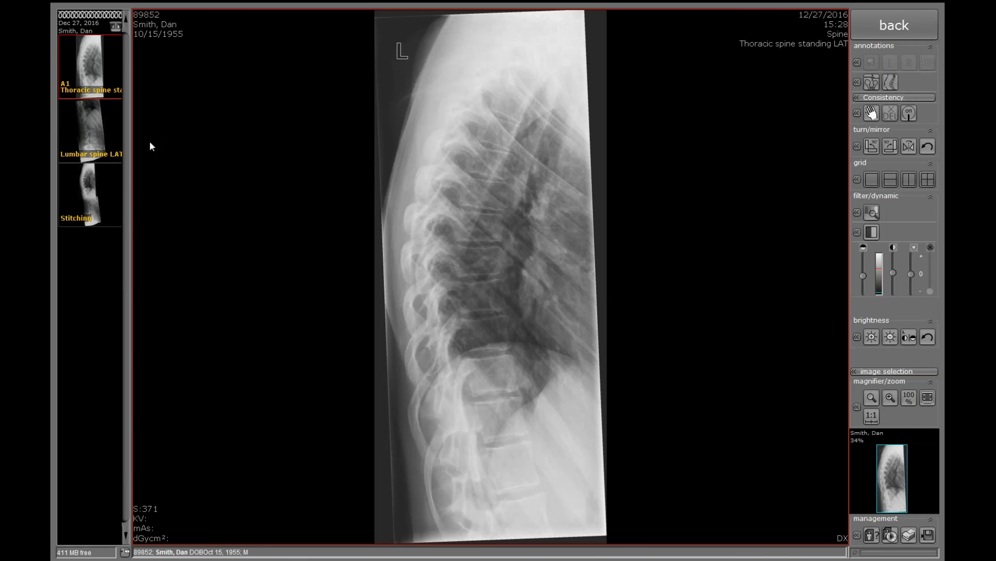
pyautogui.click(104, 189)
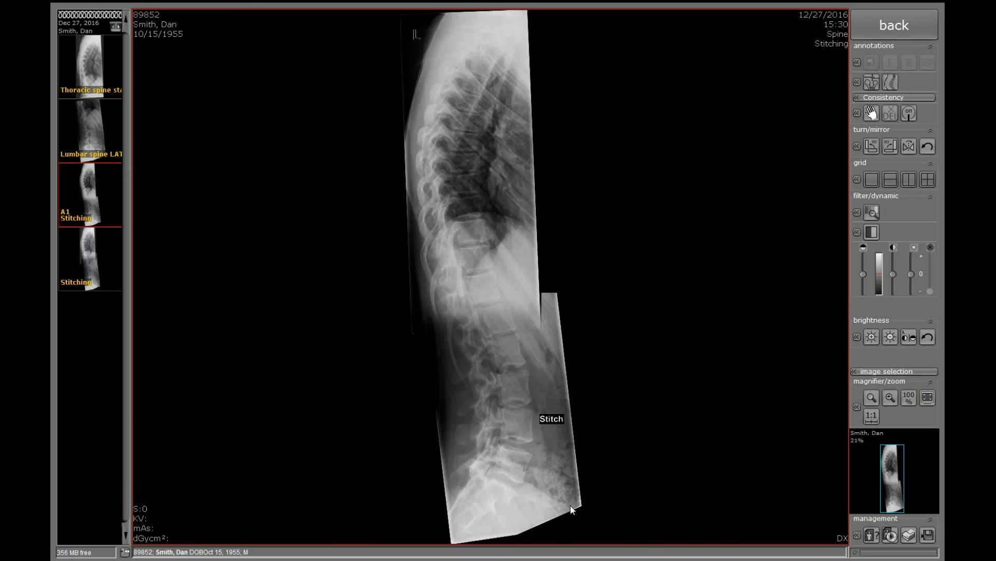
pyautogui.click(895, 25)
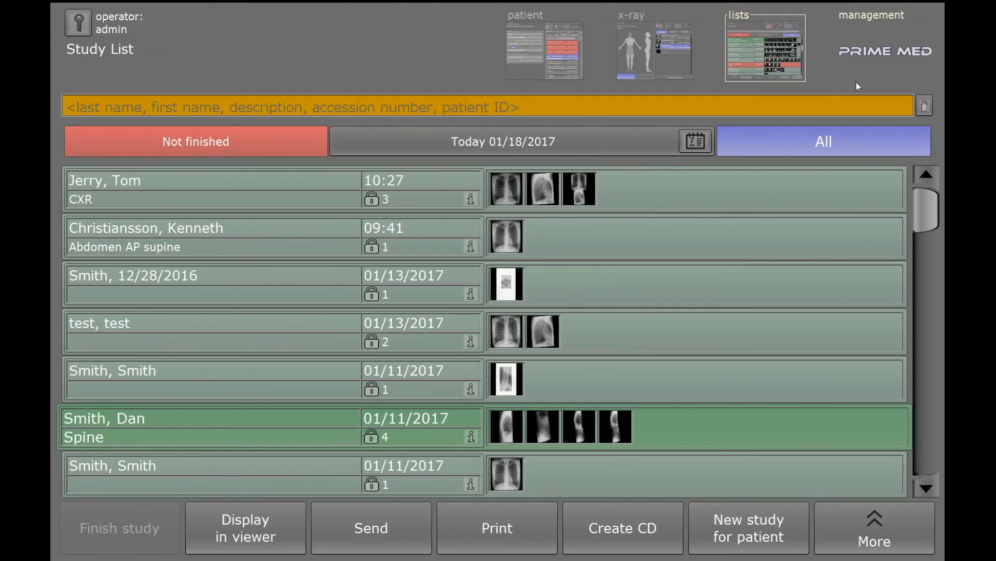
pyautogui.click(928, 235)
pyautogui.moveTo(927, 245); pyautogui.dragTo(923, 176)
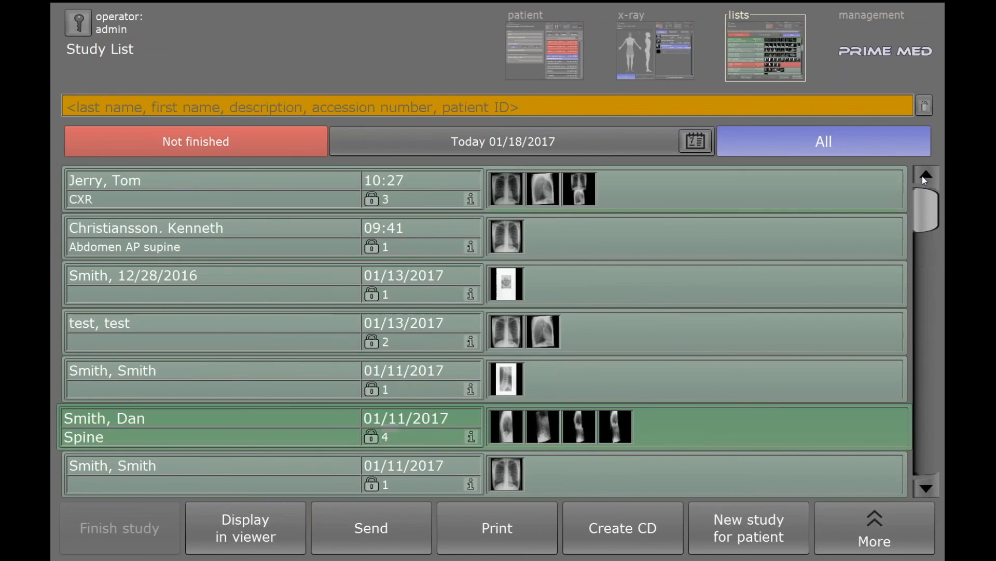
pyautogui.click(273, 106)
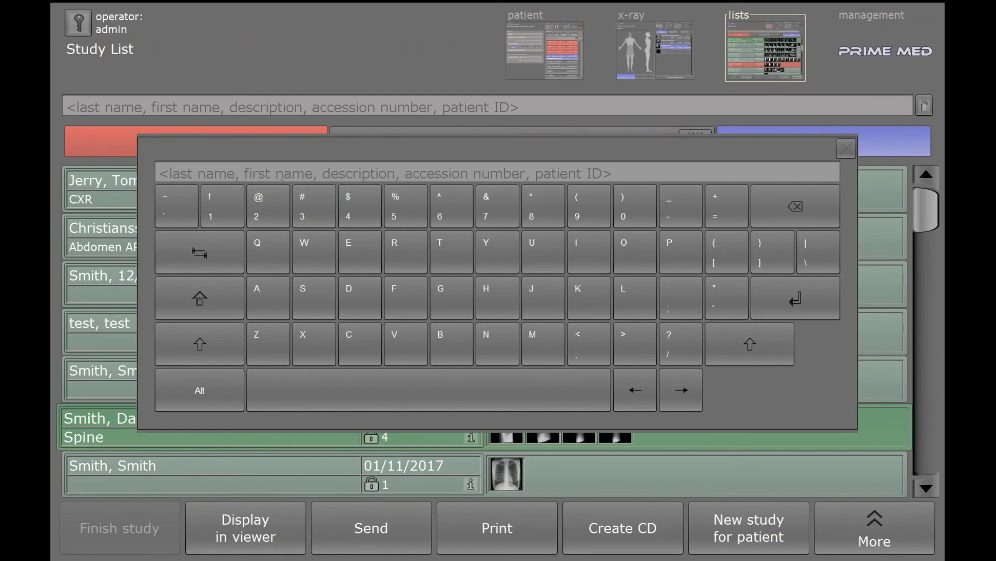
pyautogui.write('smith')
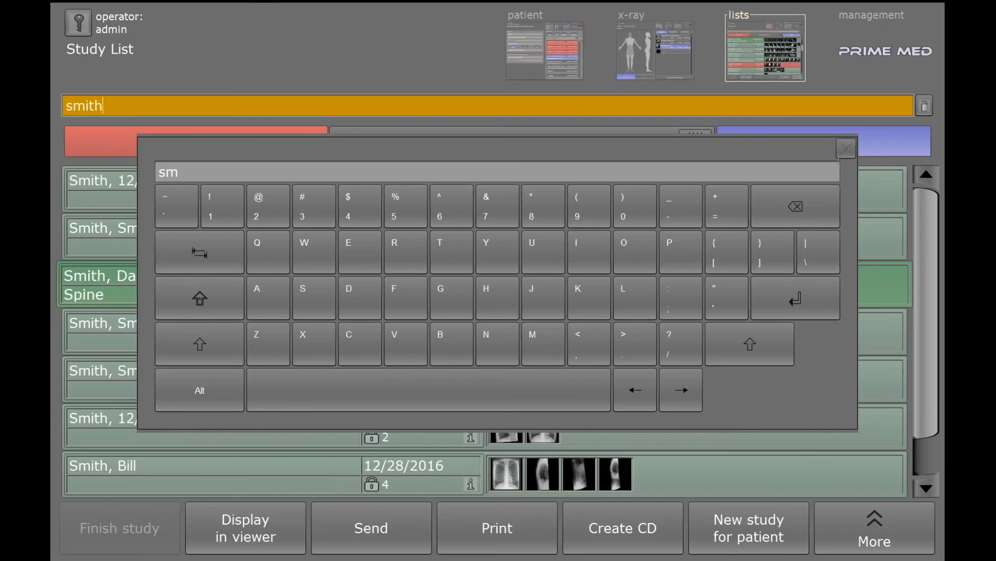
pyautogui.click(846, 149)
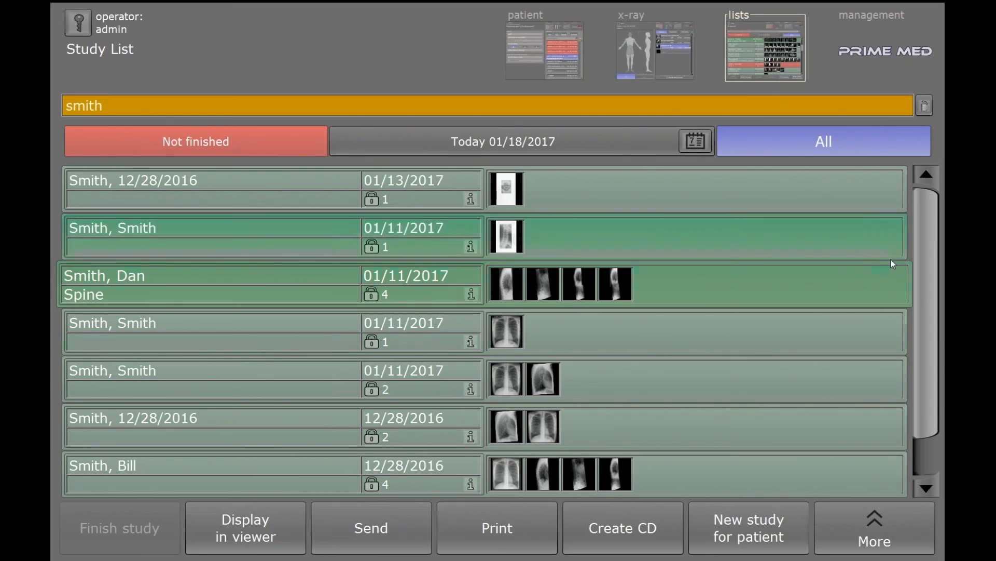
pyautogui.press('BackSpace')
pyautogui.press('BackSpace')
pyautogui.press('BackSpace')
pyautogui.press('BackSpace')
pyautogui.press('BackSpace')
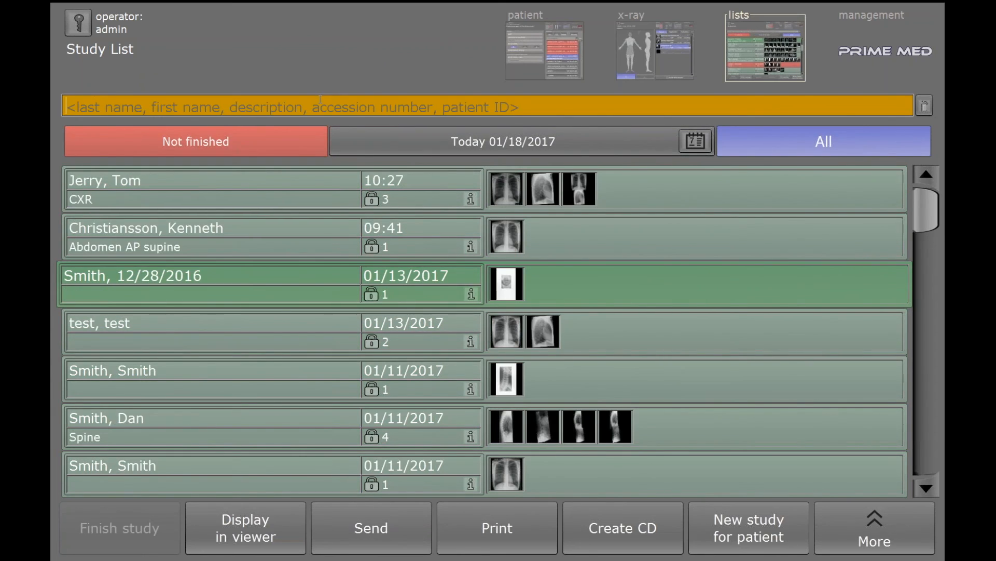